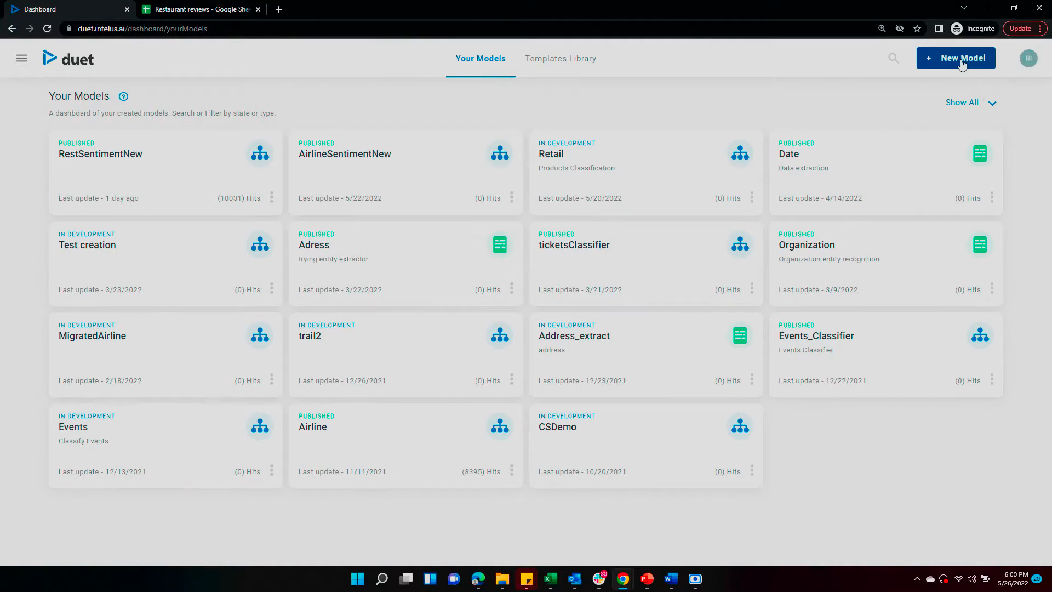
Step: Start a new Classify model from the uploaded yelp_RestaurantReviews_train.csv dataset
click(962, 61)
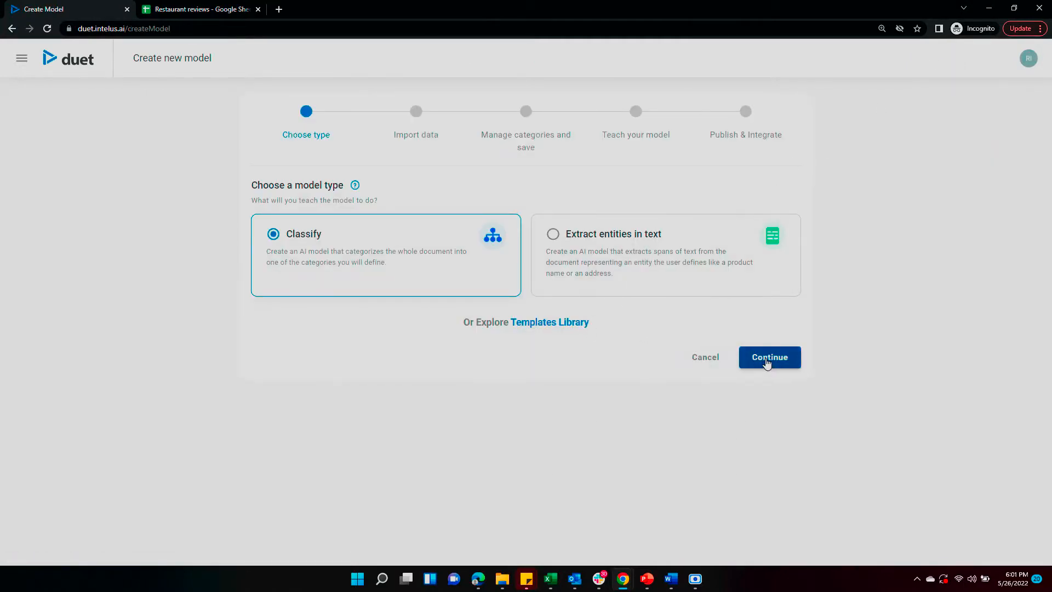
click(770, 360)
click(359, 221)
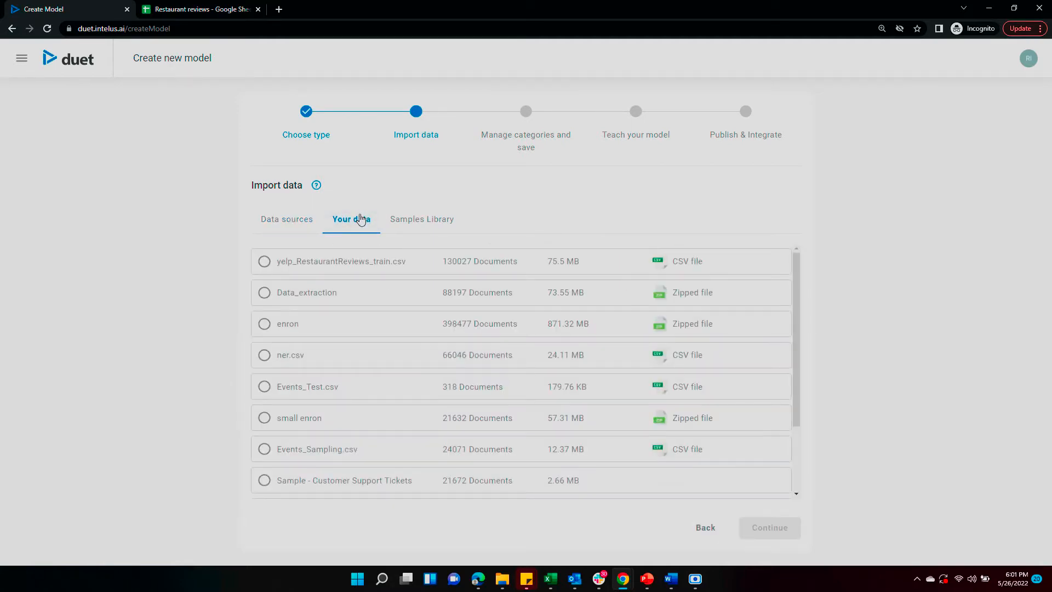
click(264, 263)
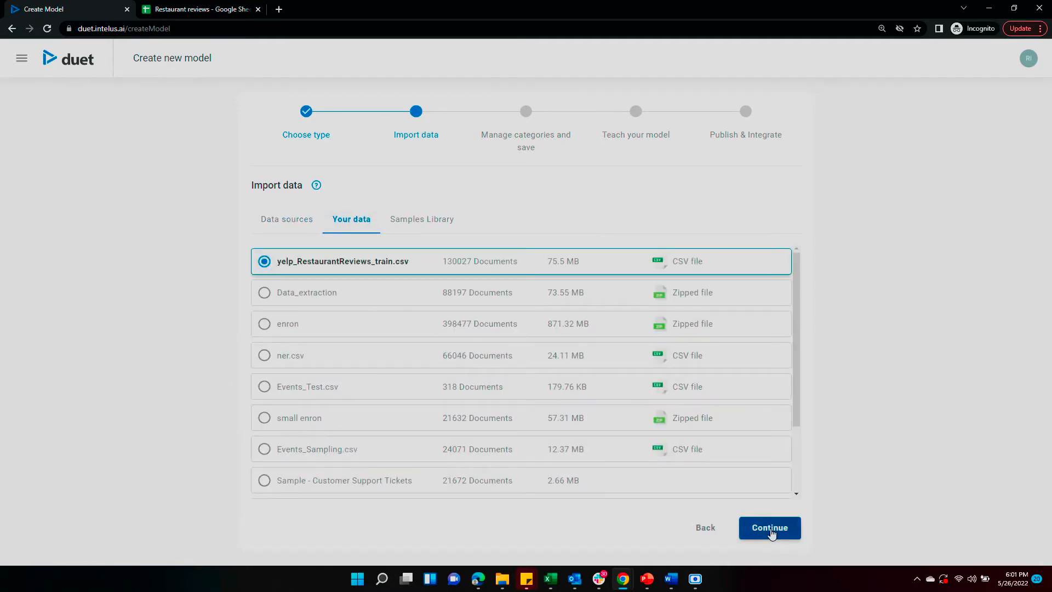
click(771, 533)
Step: Add positive and negative categories, name the model RestaurantReviews and build it
click(770, 487)
text(po)
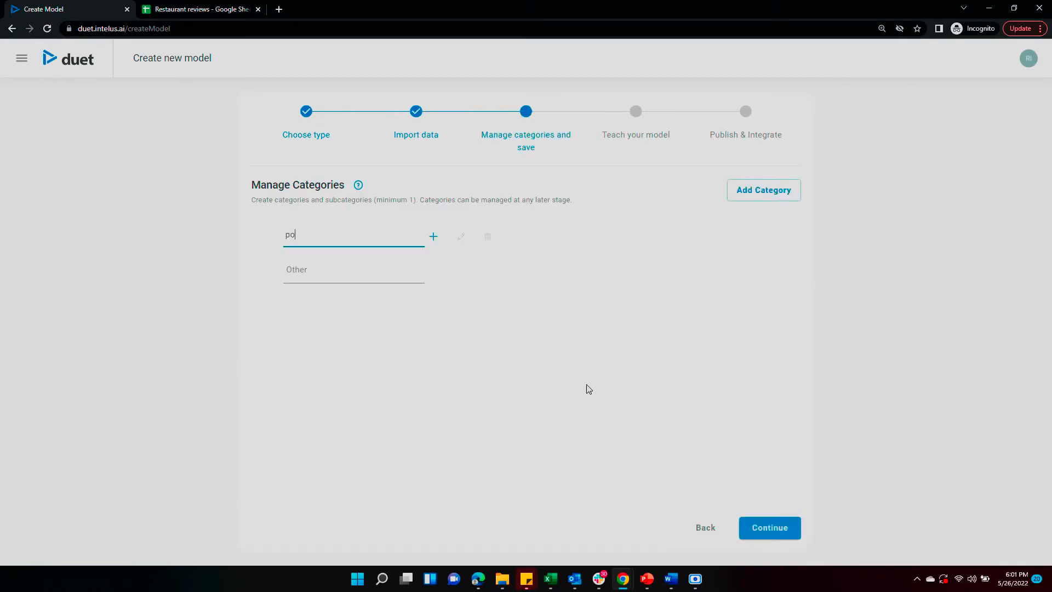
text(sitive)
click(729, 197)
text(ne)
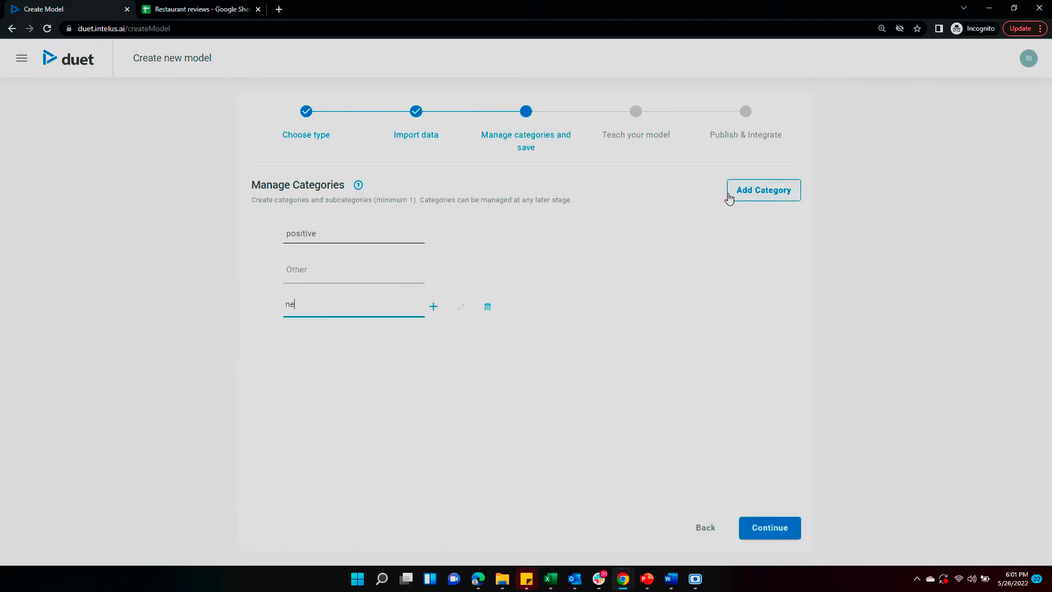
text(gative)
click(793, 528)
text(Restaurant)
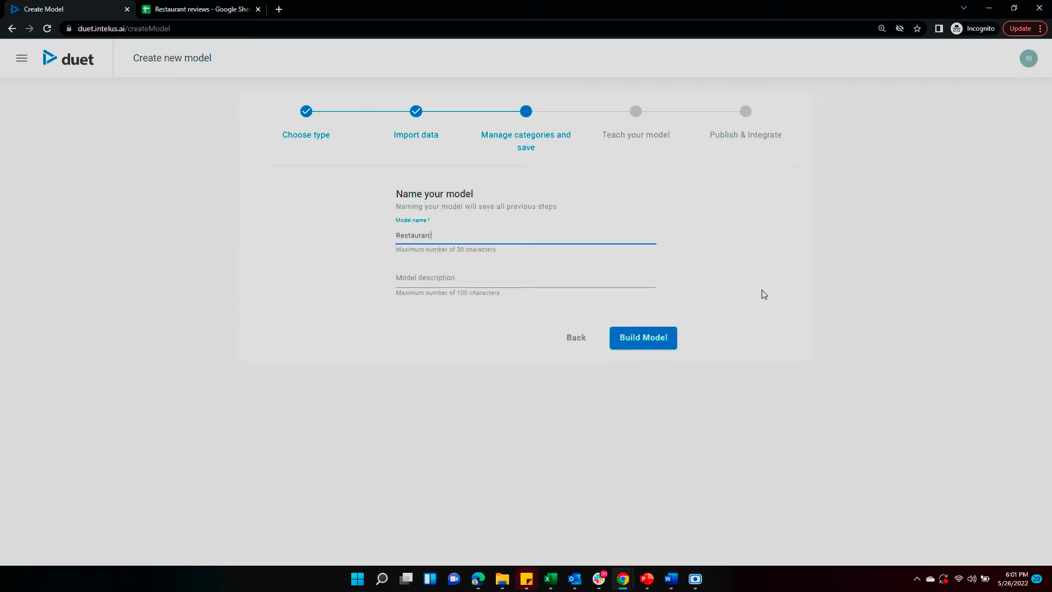
text(Reviews)
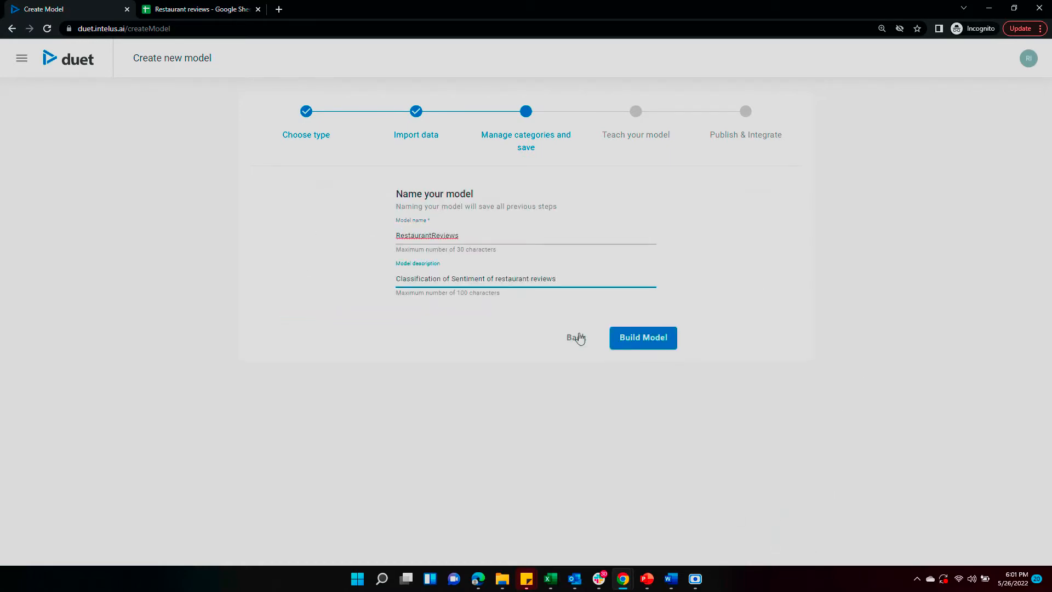
click(645, 339)
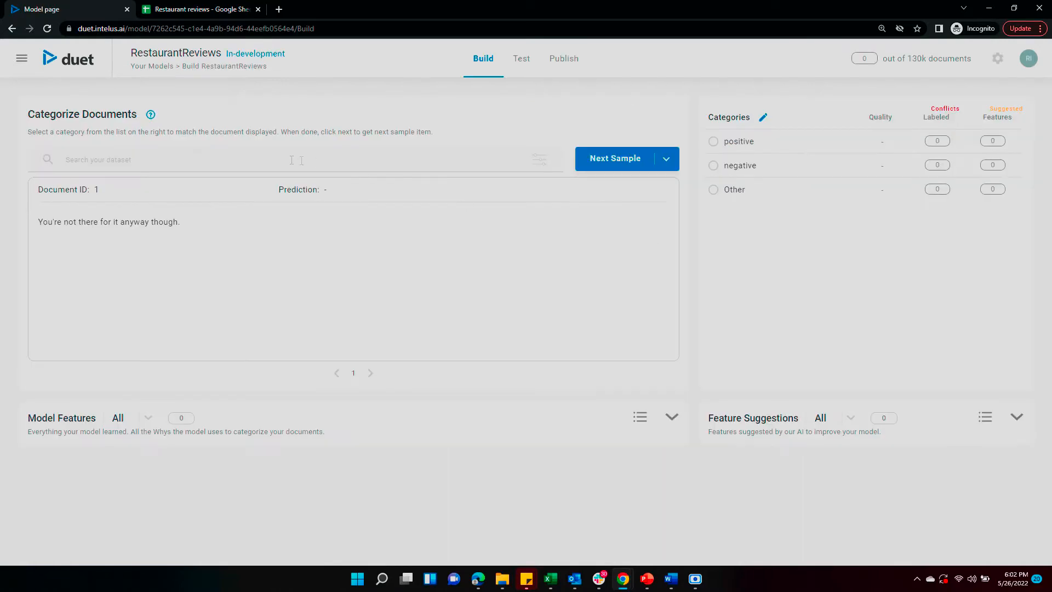
Step: Search the reviews for 'great', label the match positive and load the next sample
click(274, 165)
text(great)
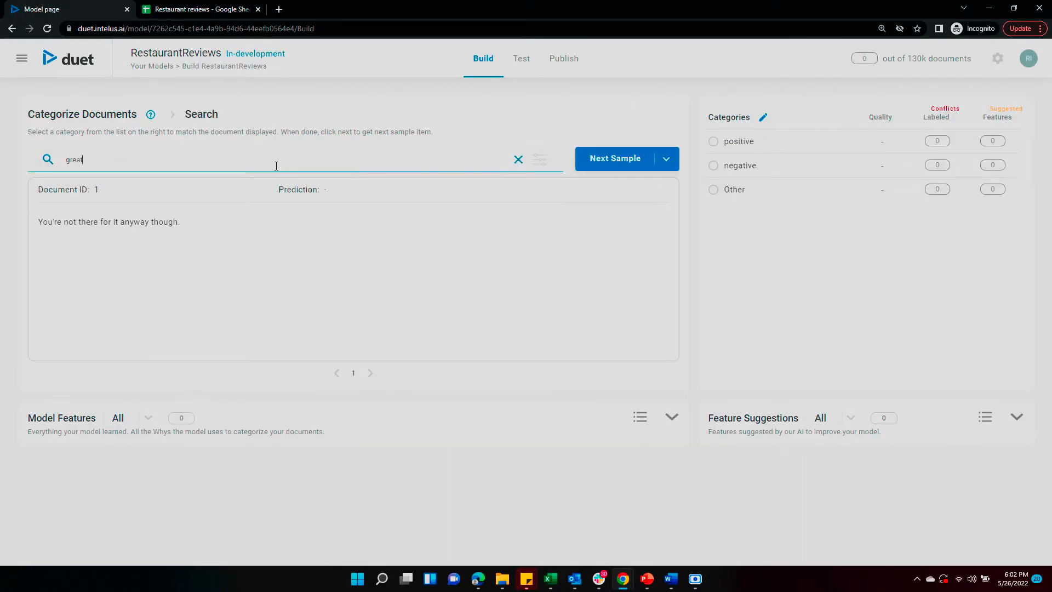
key(Return)
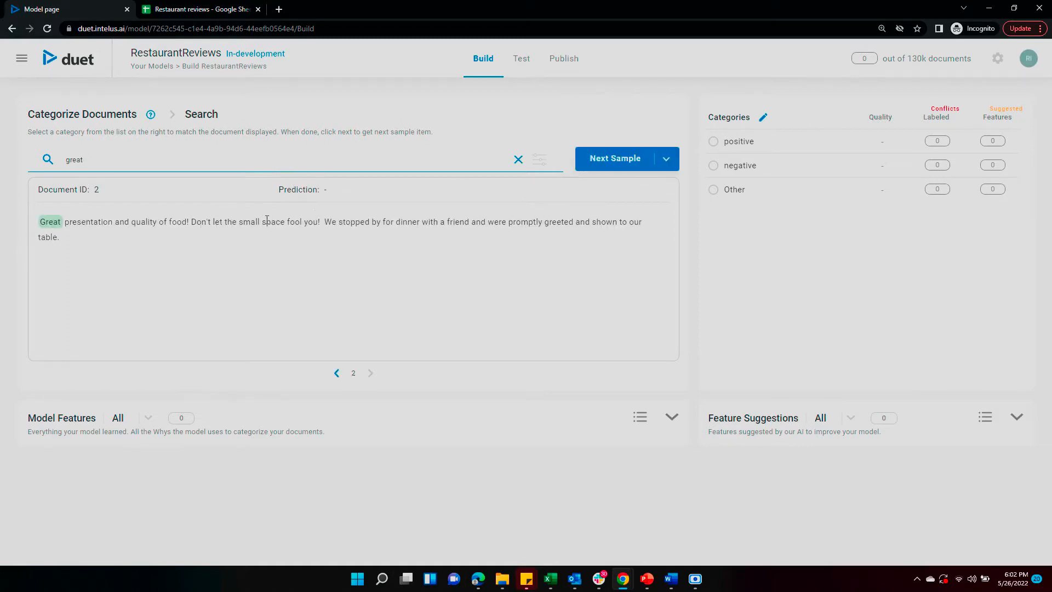
click(714, 143)
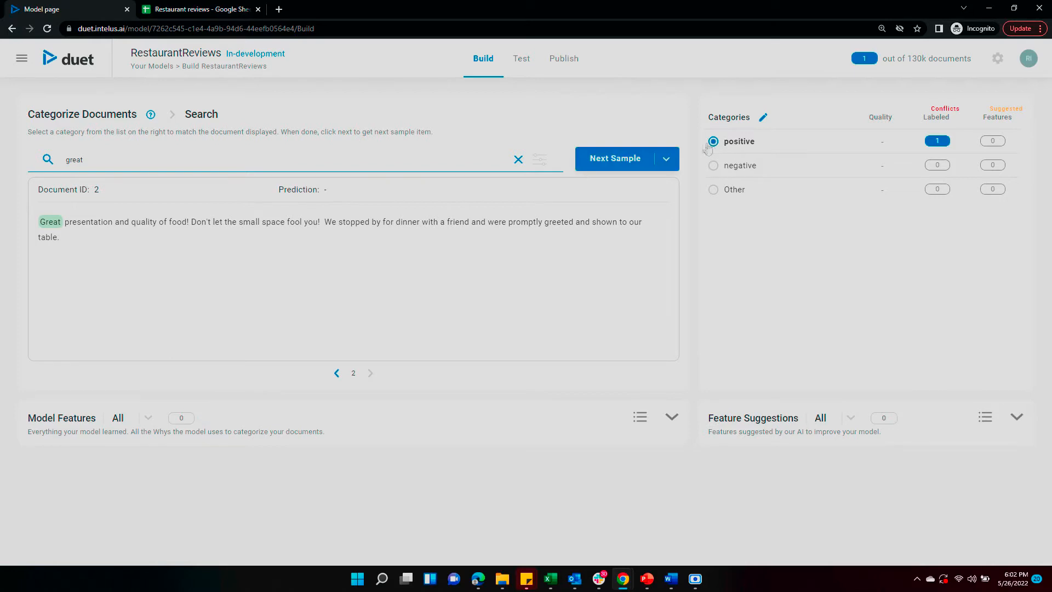
click(623, 160)
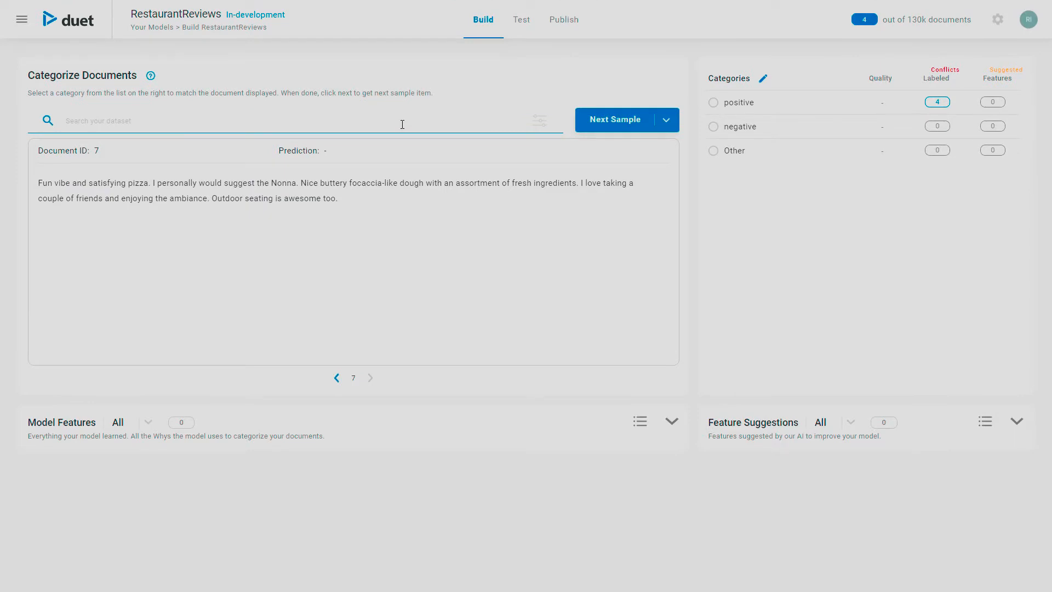
Step: Search for 'awful' and label the takeout review negative, skipping the explanation prompt
text(awful)
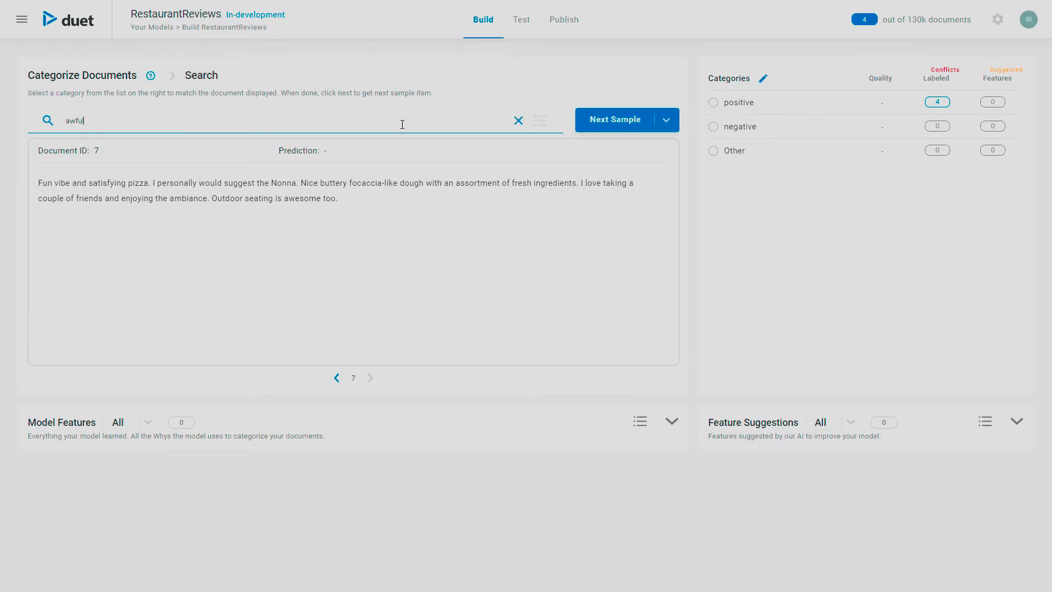
key(Return)
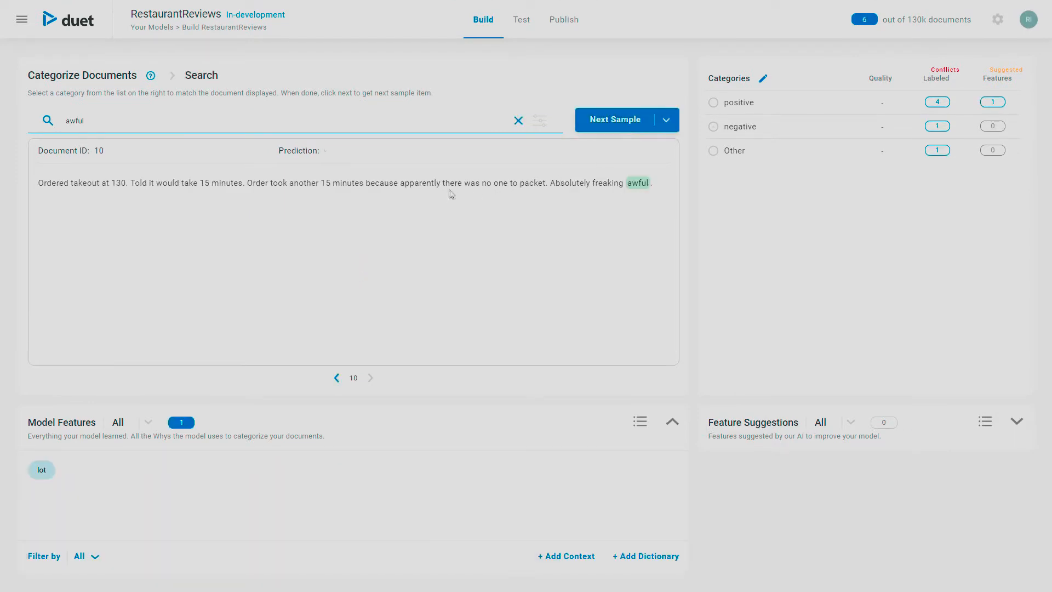
click(713, 127)
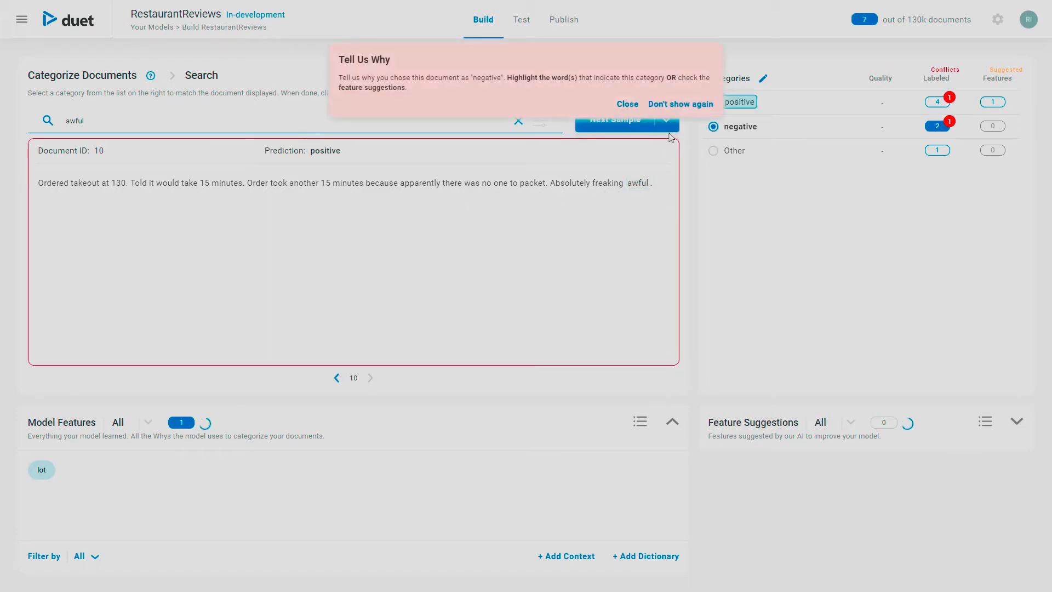
click(627, 104)
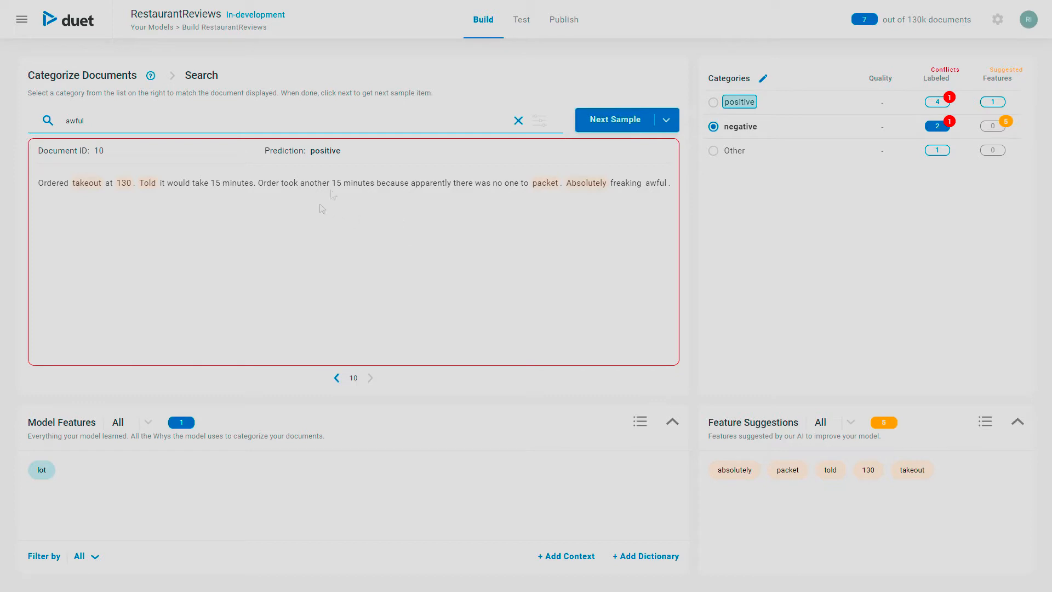
Step: Make 'awful' a negative dictionary feature with bad, terrible and generated synonyms, minus excellent
double_click(653, 182)
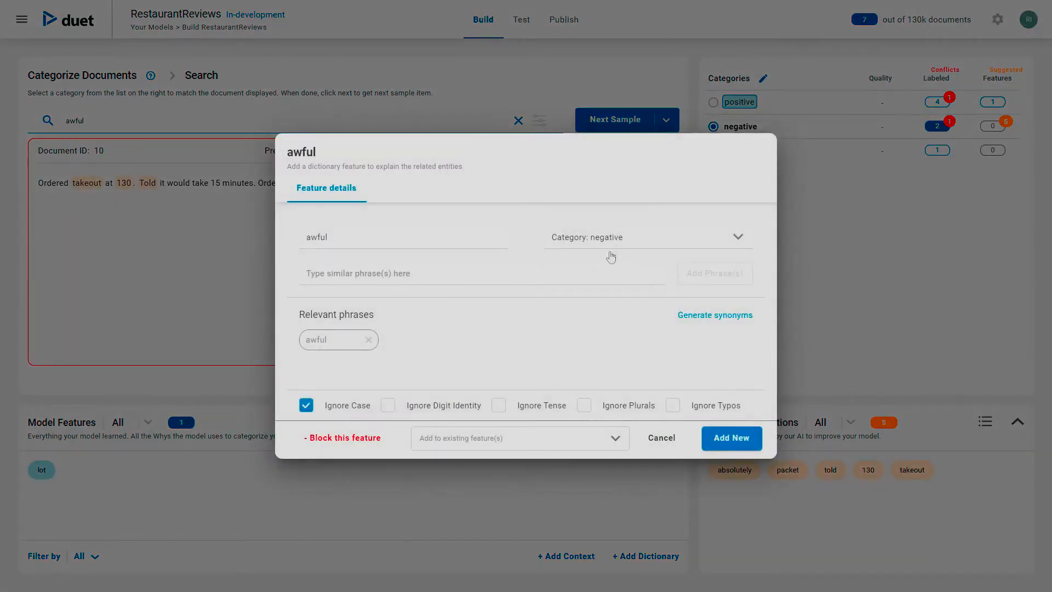
click(370, 273)
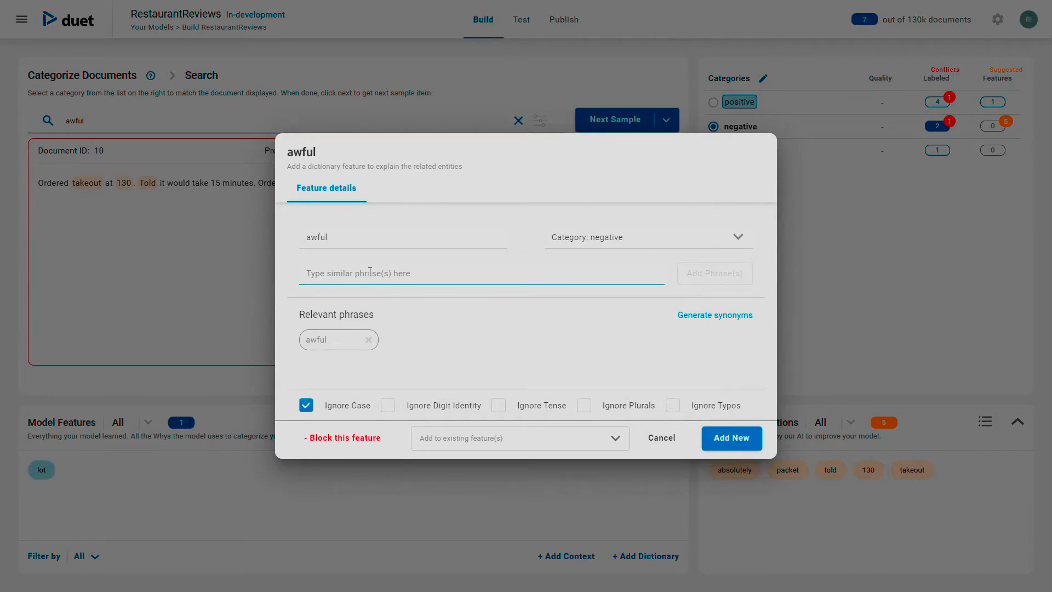
text(bad, terrible)
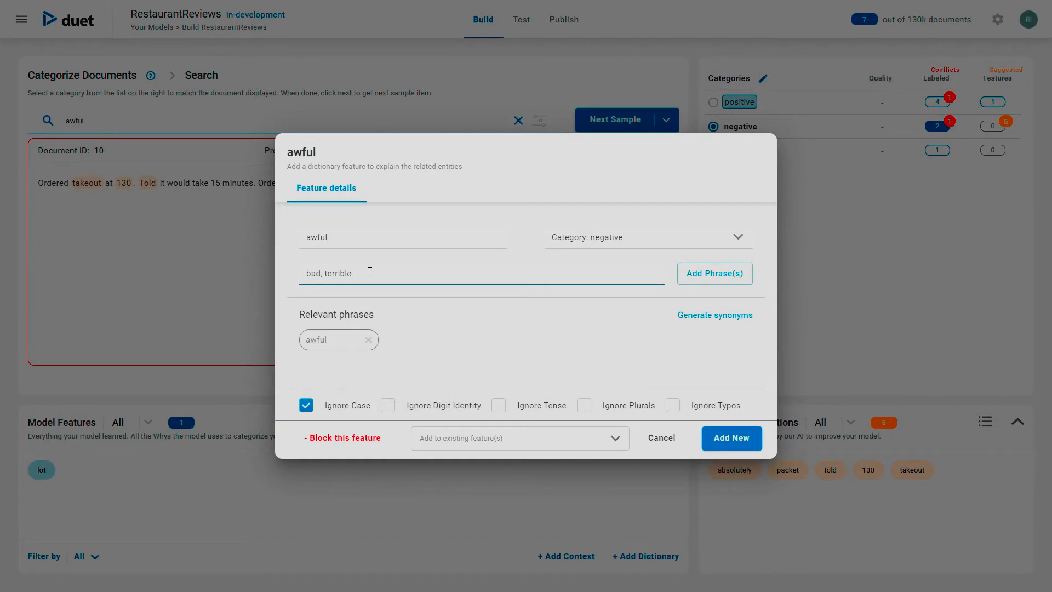
key(Return)
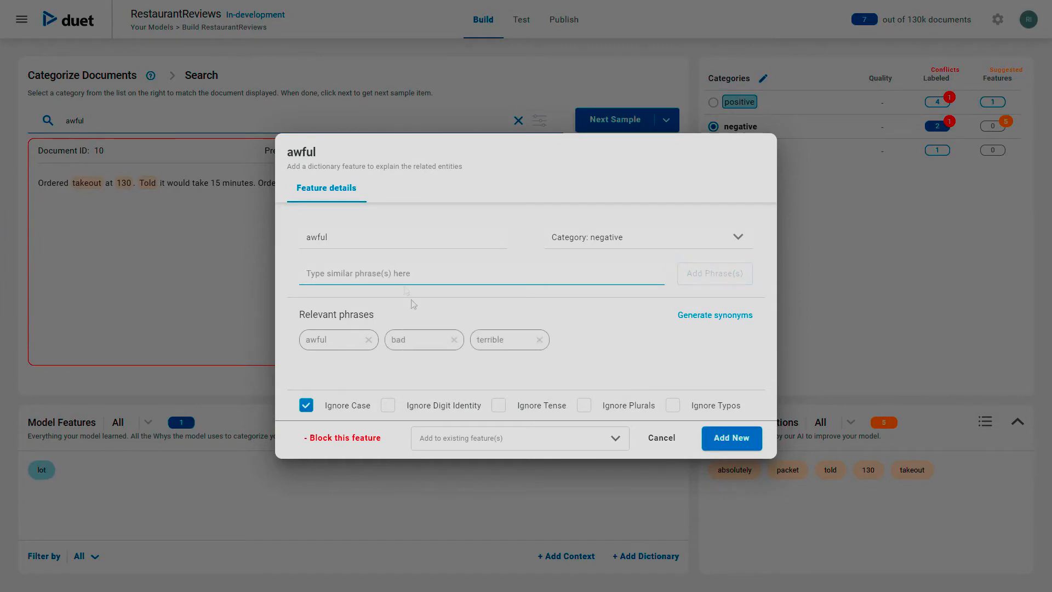
click(696, 314)
click(369, 367)
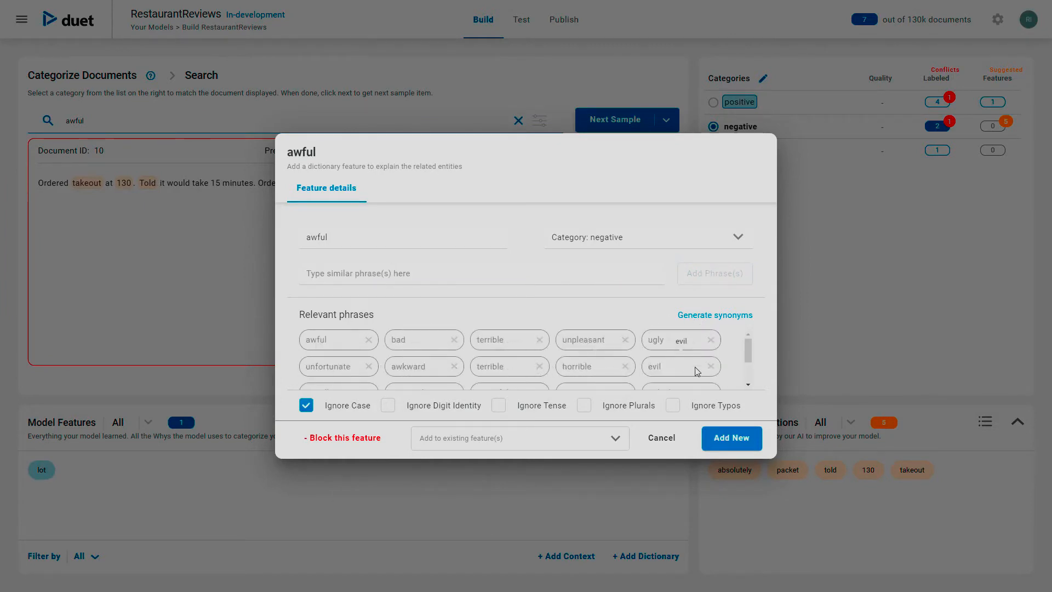
click(728, 444)
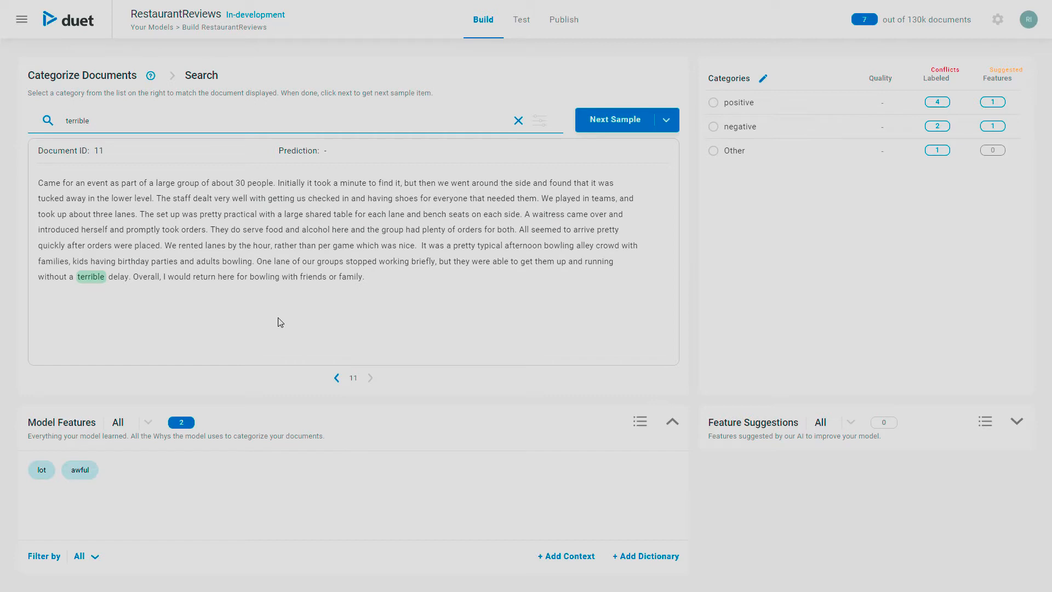
Step: Label document 11 positive and documents 12 and 13 negative, closing the milestone message
click(713, 103)
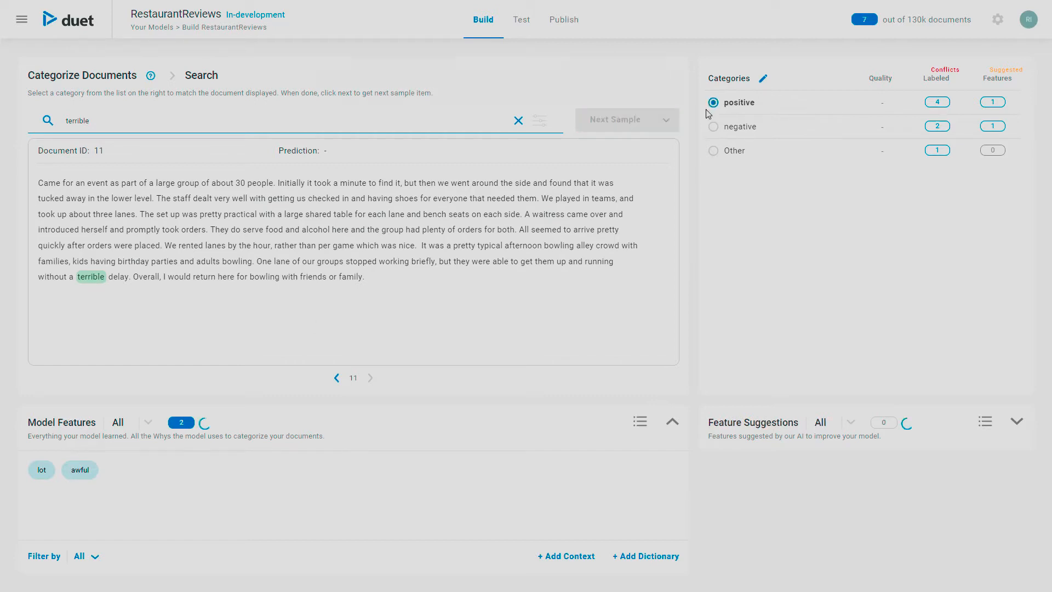
click(704, 96)
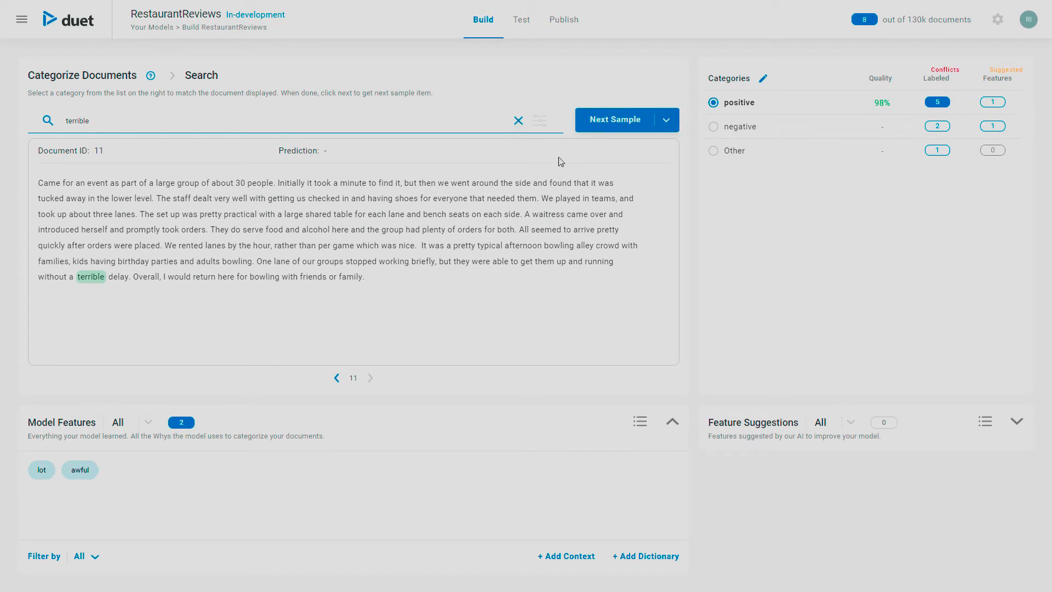
click(604, 130)
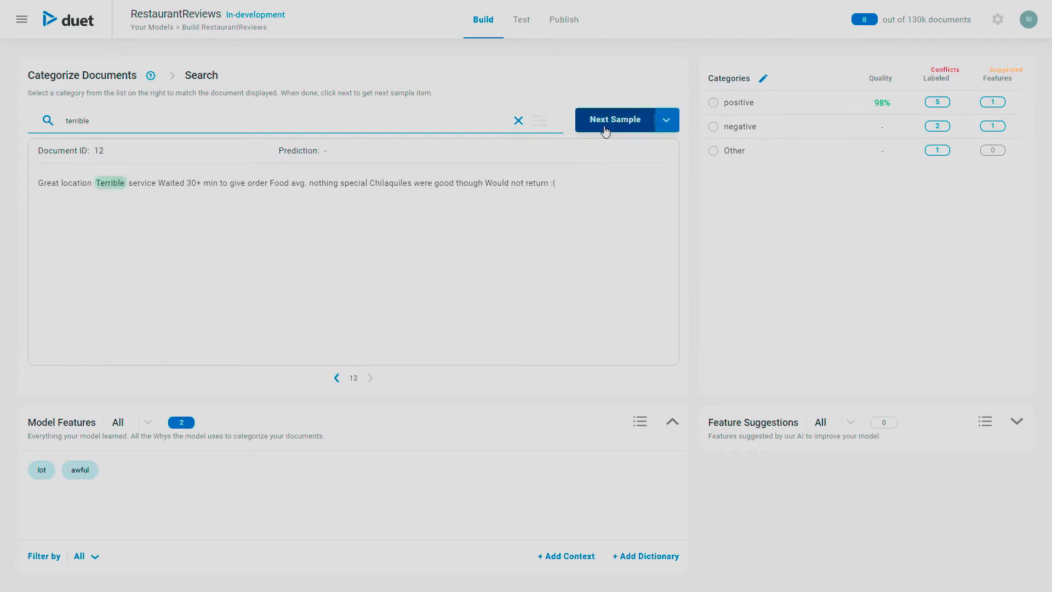
click(714, 127)
click(622, 125)
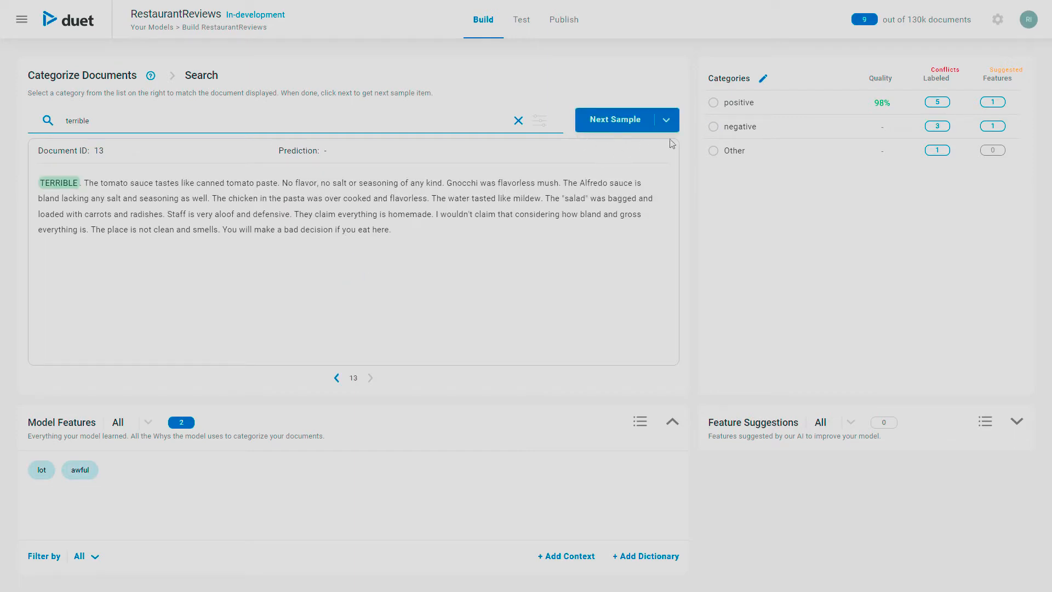
click(714, 127)
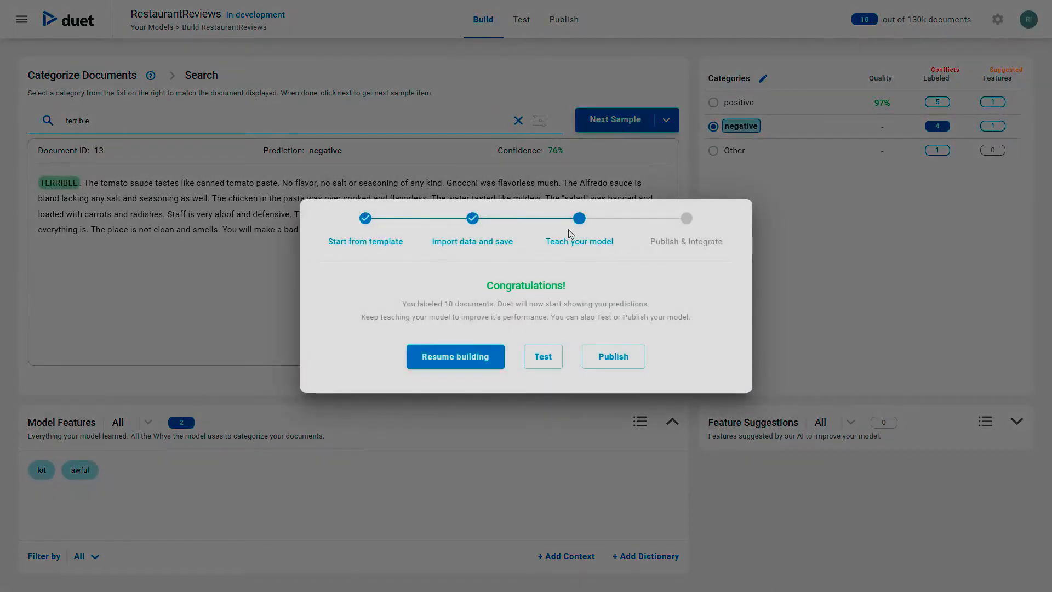
click(472, 360)
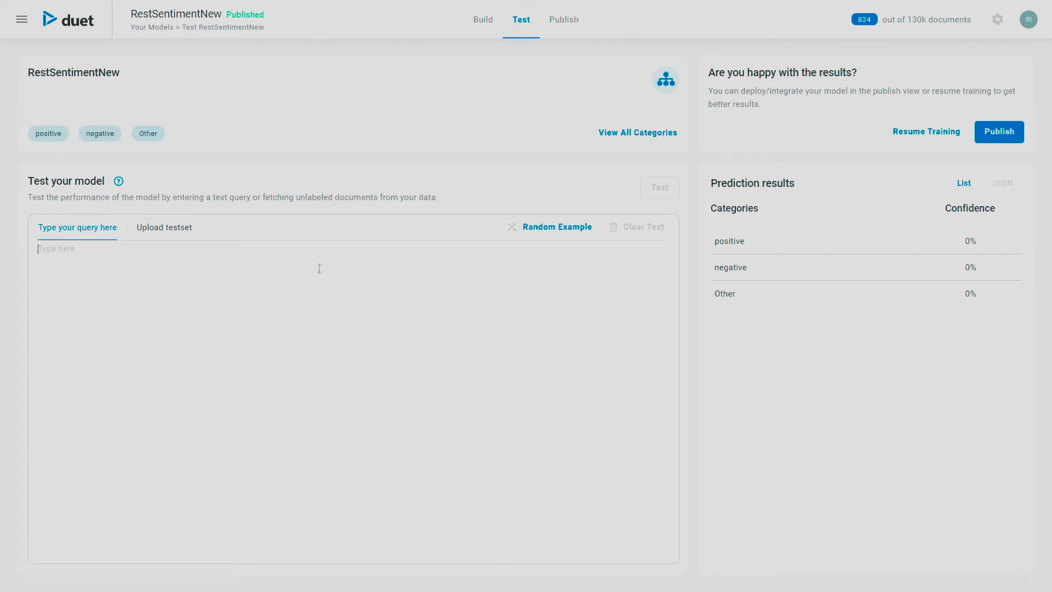
Step: Test RestSentimentNew on 'i love this place' and view its deployments list
text(i love this place)
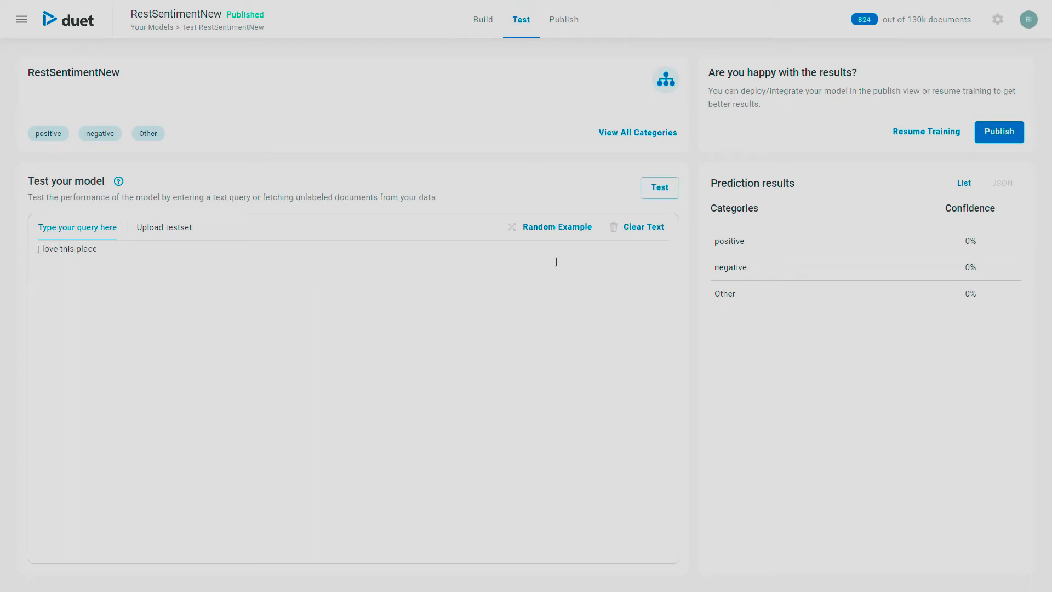
click(660, 187)
click(561, 21)
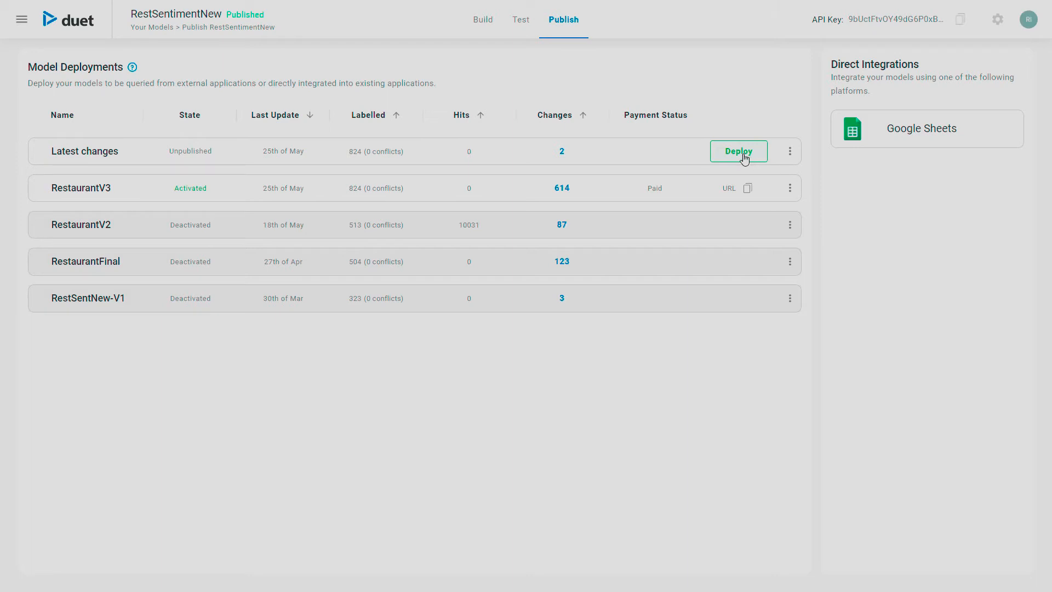
Step: Deploy the latest changes as RestaurantV4, description 'restaurant V4', replacing the latest endpoint
click(744, 156)
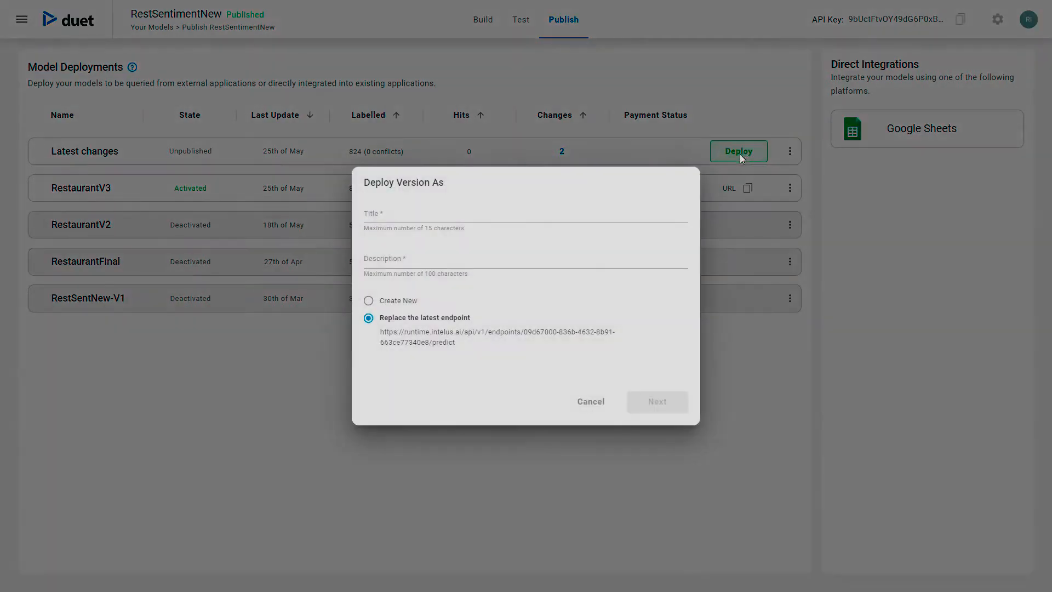
click(451, 215)
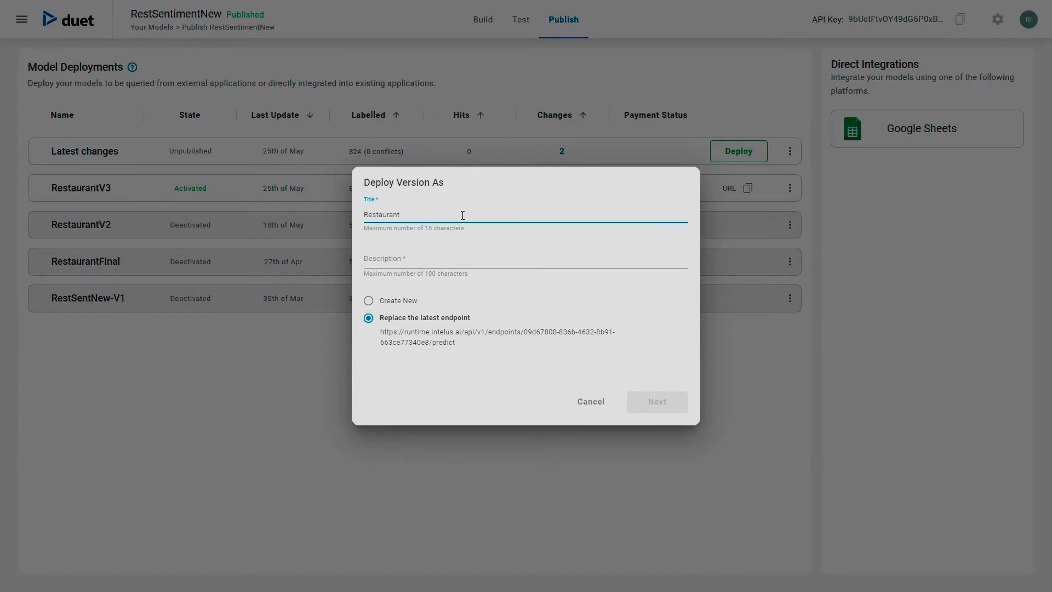
click(398, 259)
text(restaurant V4)
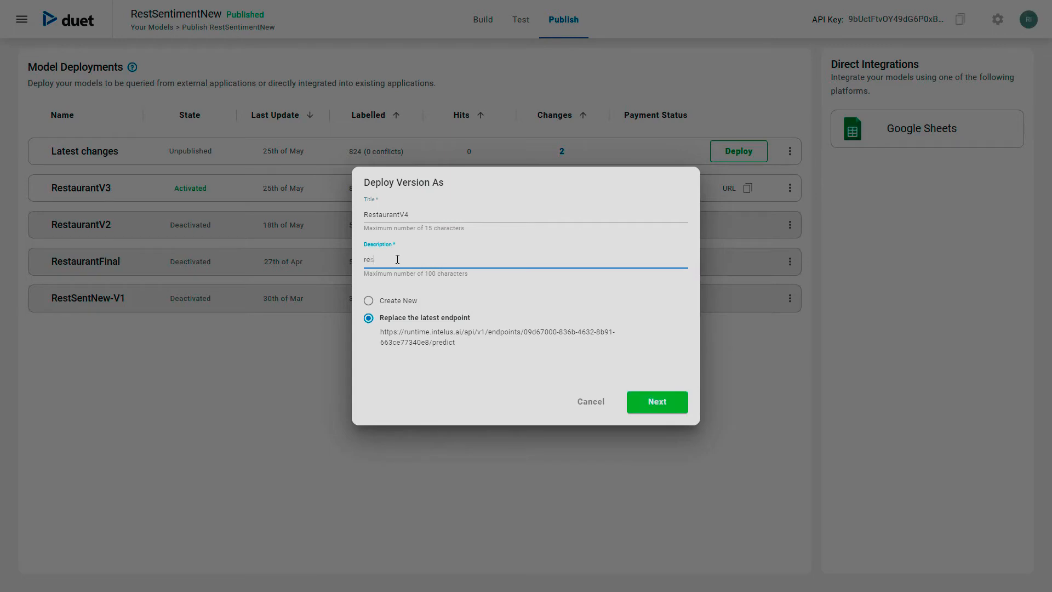
click(657, 402)
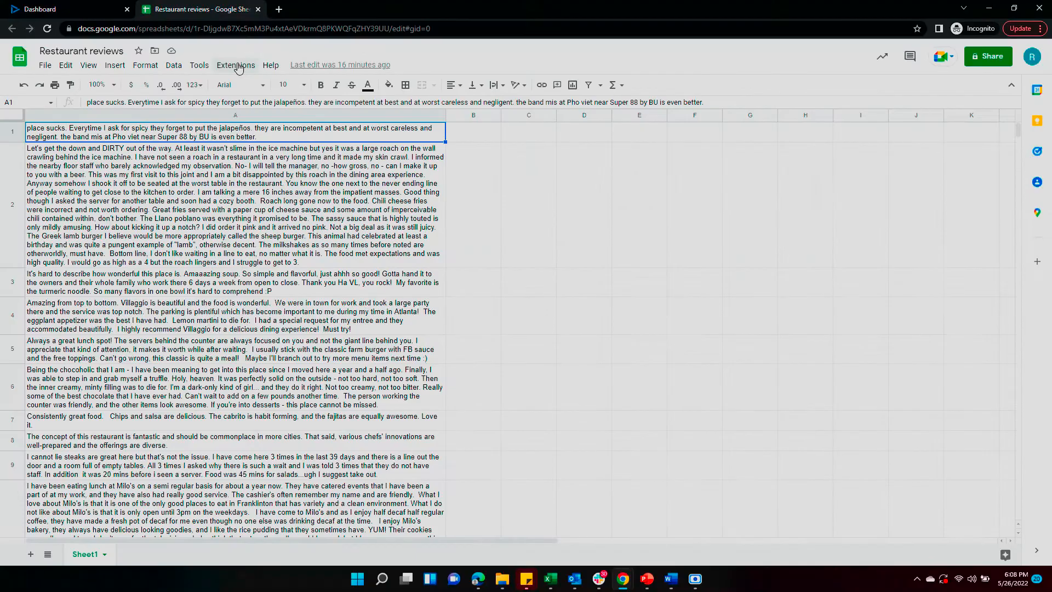
Step: Confirm the RestaurantV4 deployment and bring up the Intelus for Sheets sidebar
click(236, 65)
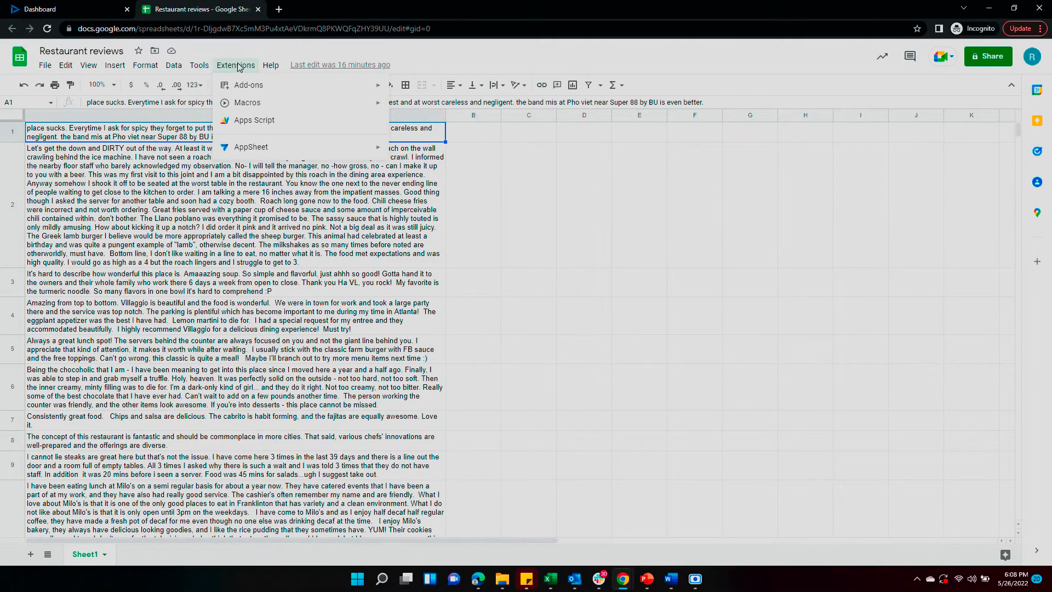
mouse_move(268, 175)
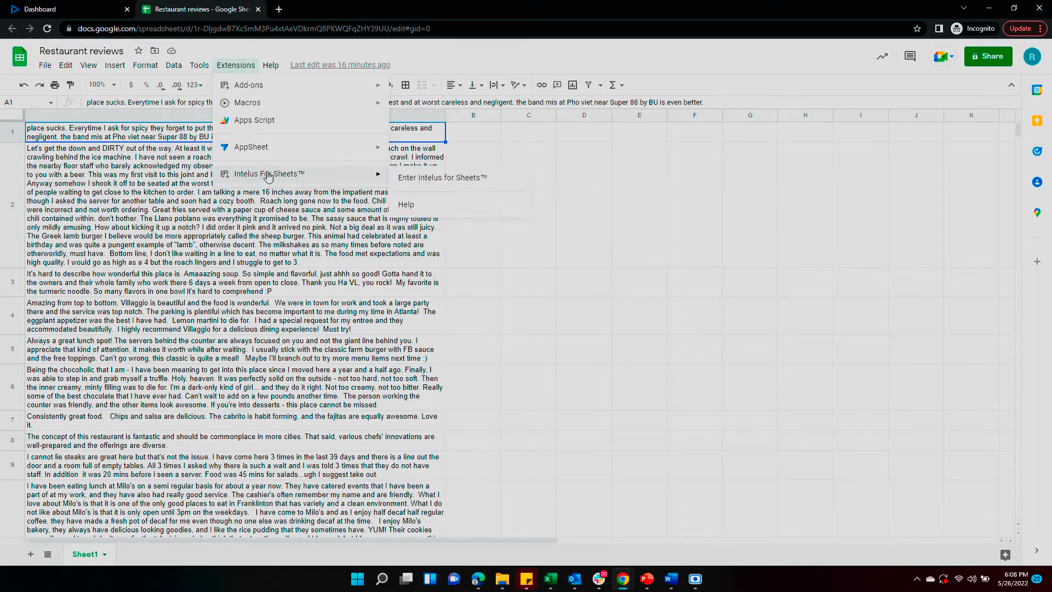
click(460, 178)
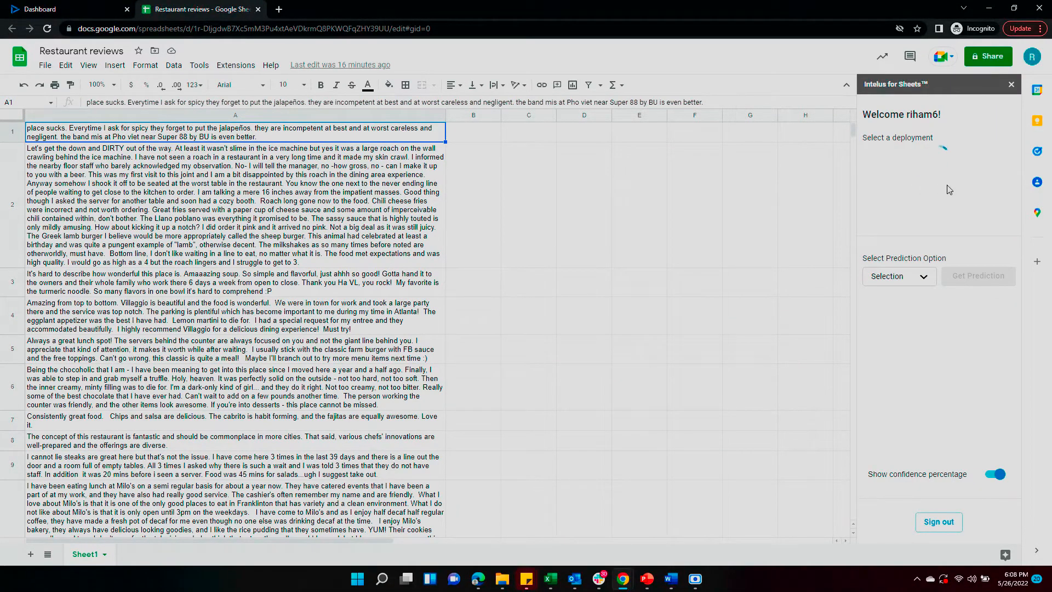
Step: Predict sentiment for column A with RestaurantV4, then choose Extract entities for a new model
click(945, 158)
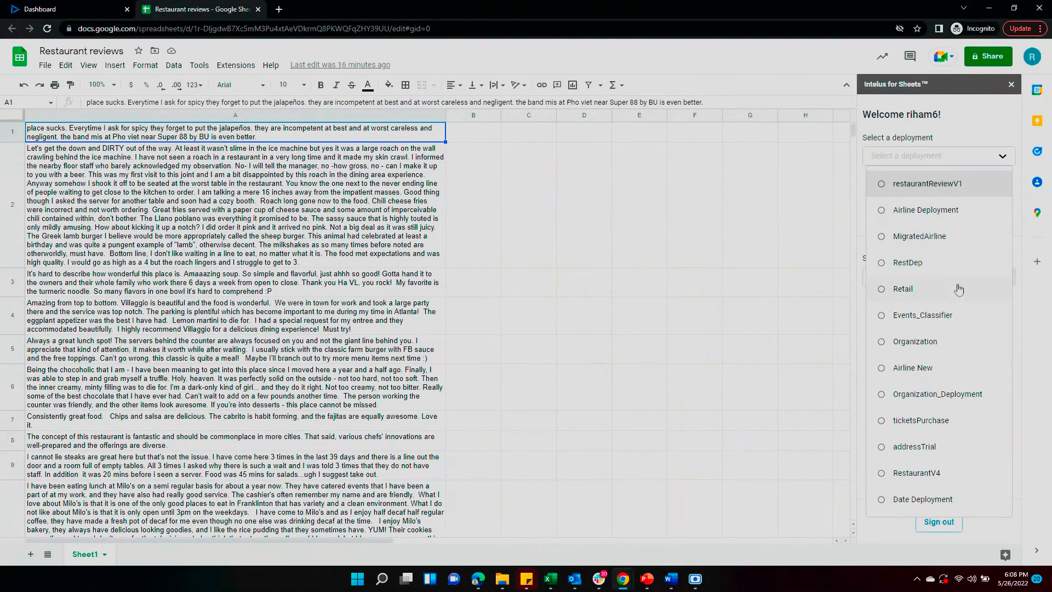
click(921, 481)
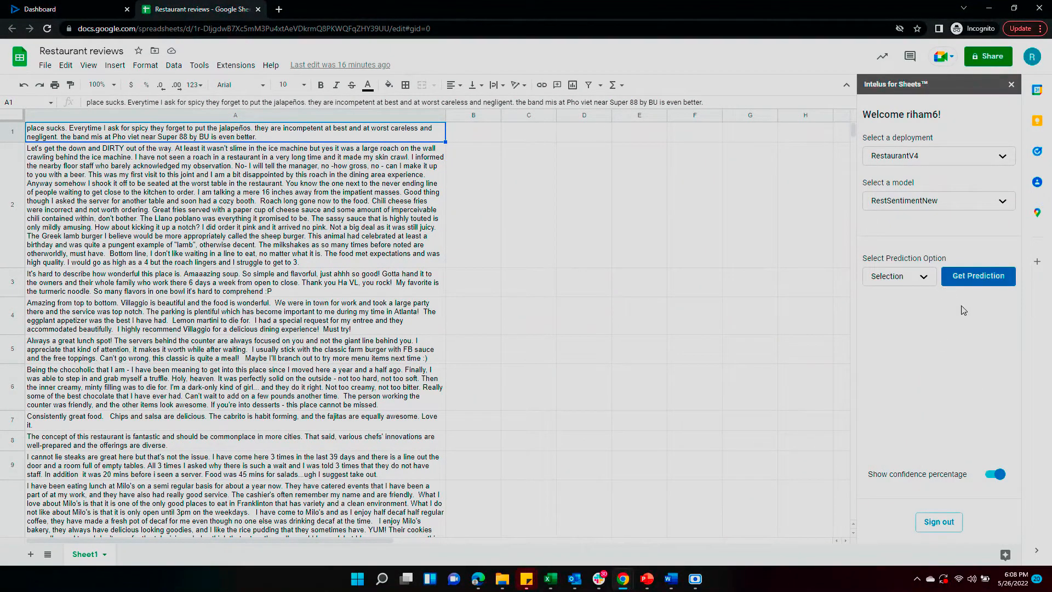
click(910, 279)
click(906, 331)
click(399, 114)
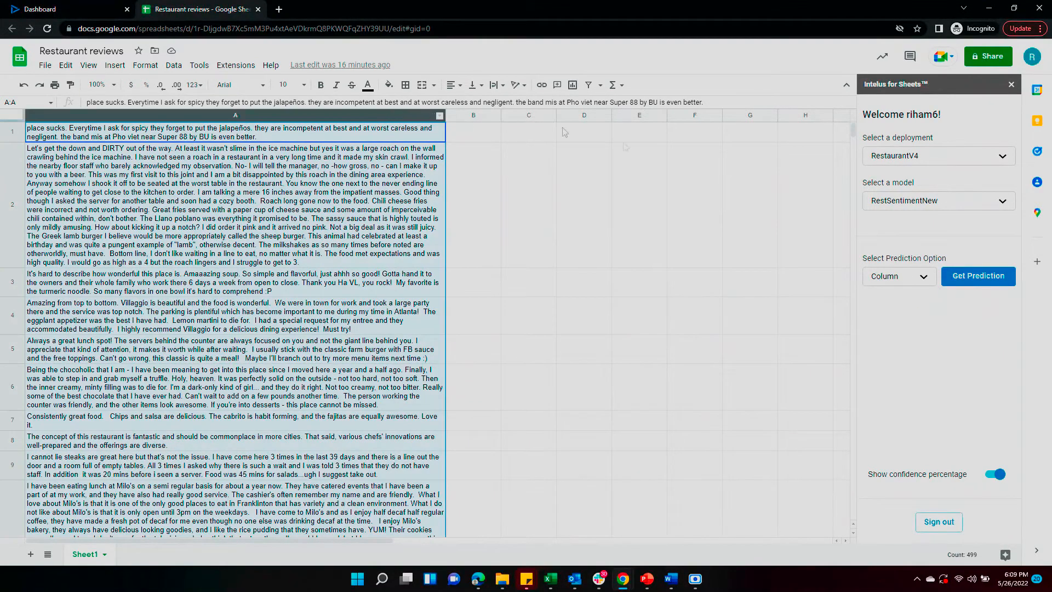
click(979, 275)
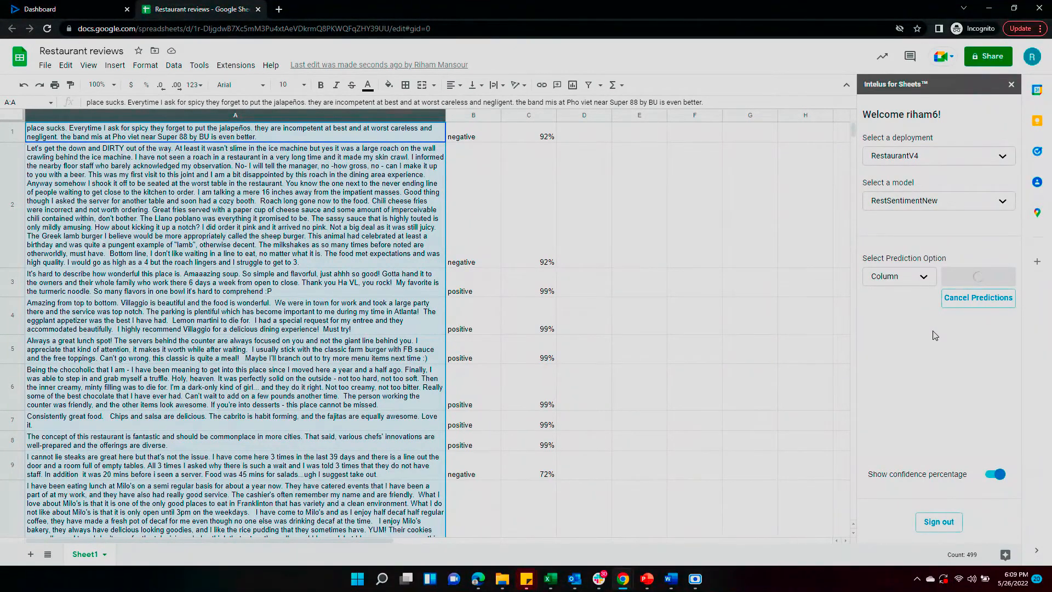
click(623, 257)
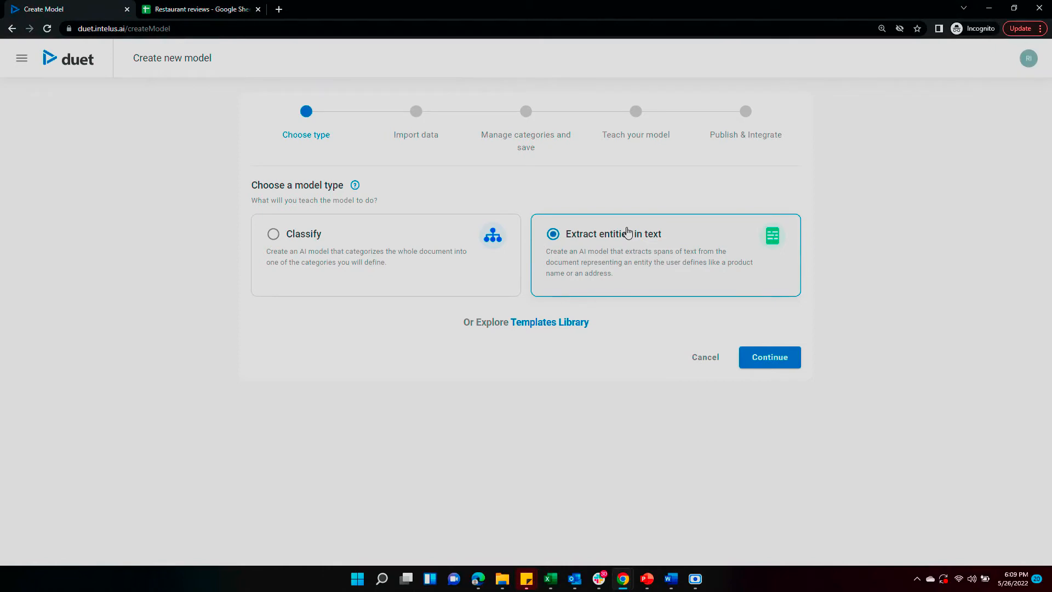
Step: Import yelp_RestaurantReviews_train.csv as the extraction model's dataset
click(770, 357)
click(336, 222)
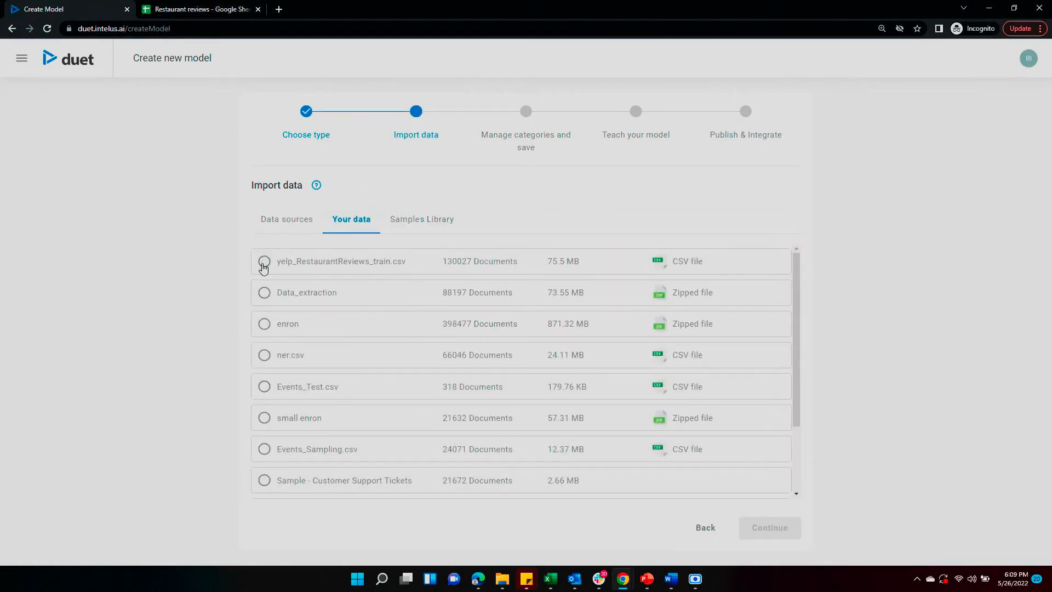
click(264, 262)
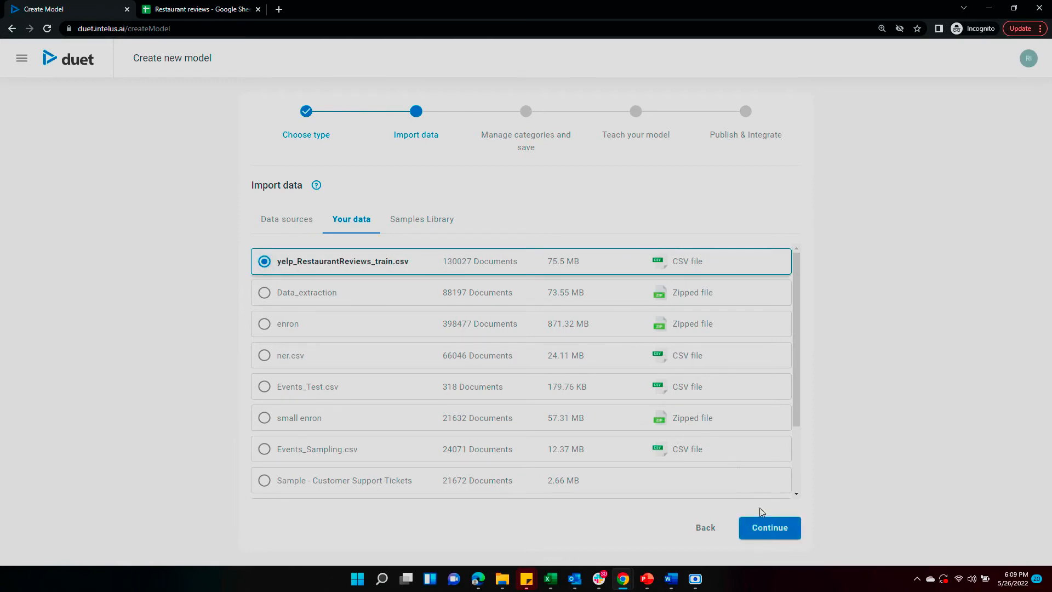
click(770, 531)
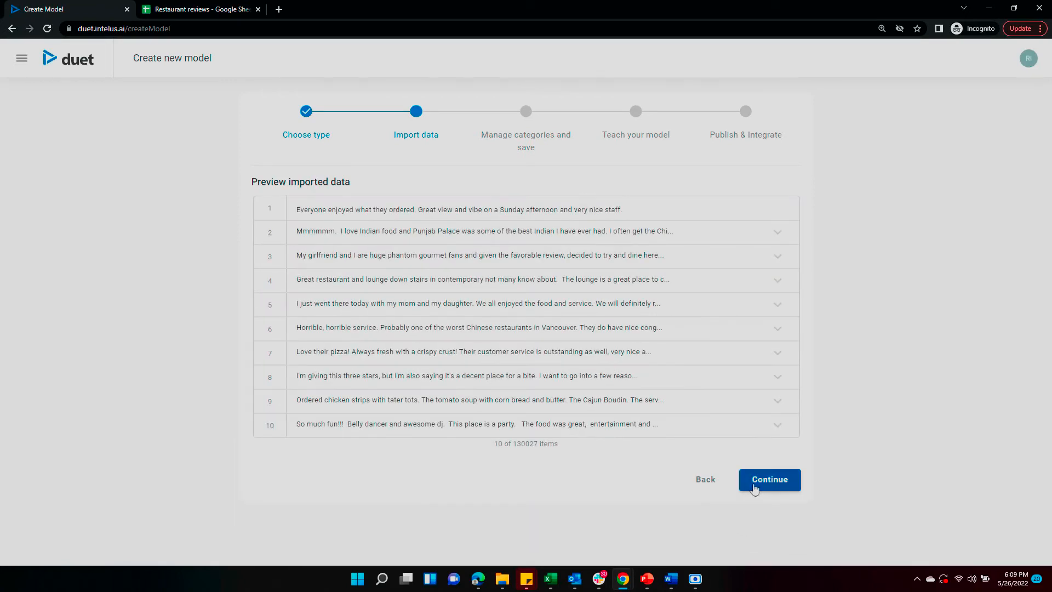
Step: Define entity cleanliness with sub-entities positive and negative
click(756, 488)
text(cleanliness)
click(377, 272)
text(positive)
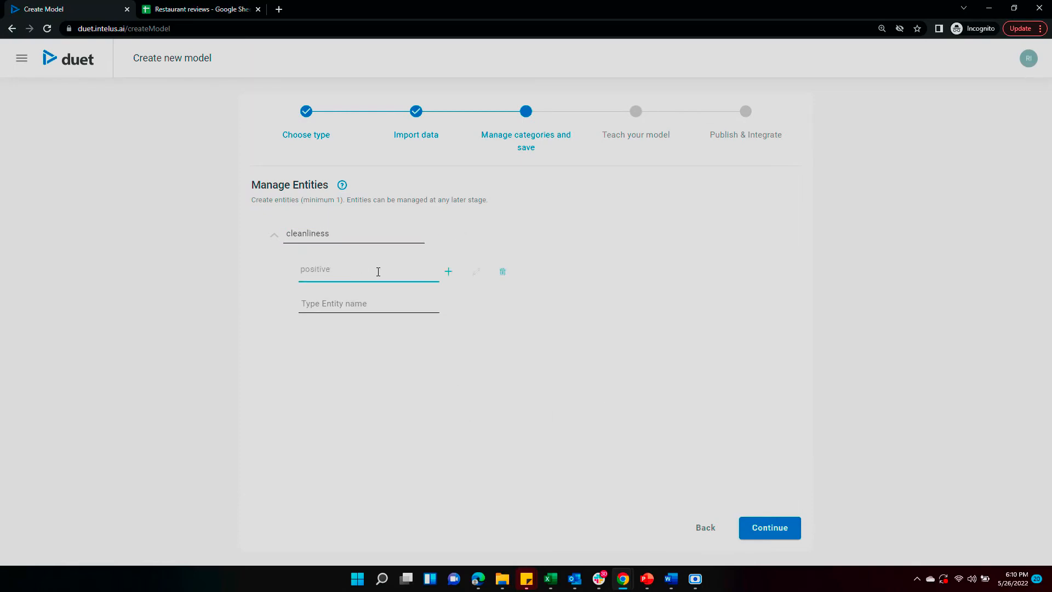
click(355, 304)
text(negative)
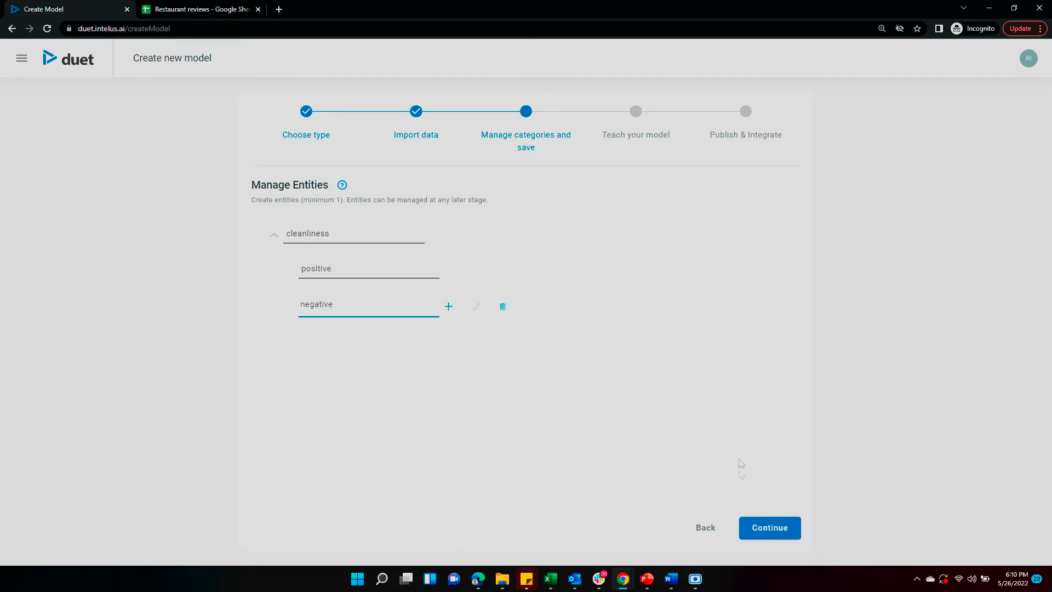
click(770, 530)
Step: Name the model 'restaurant cleanliness' with an aspect-sentiment-extractor description and build it
click(454, 237)
text(restaurant cleanliness)
click(489, 280)
text(aspect sentiment extractor for cleanliness)
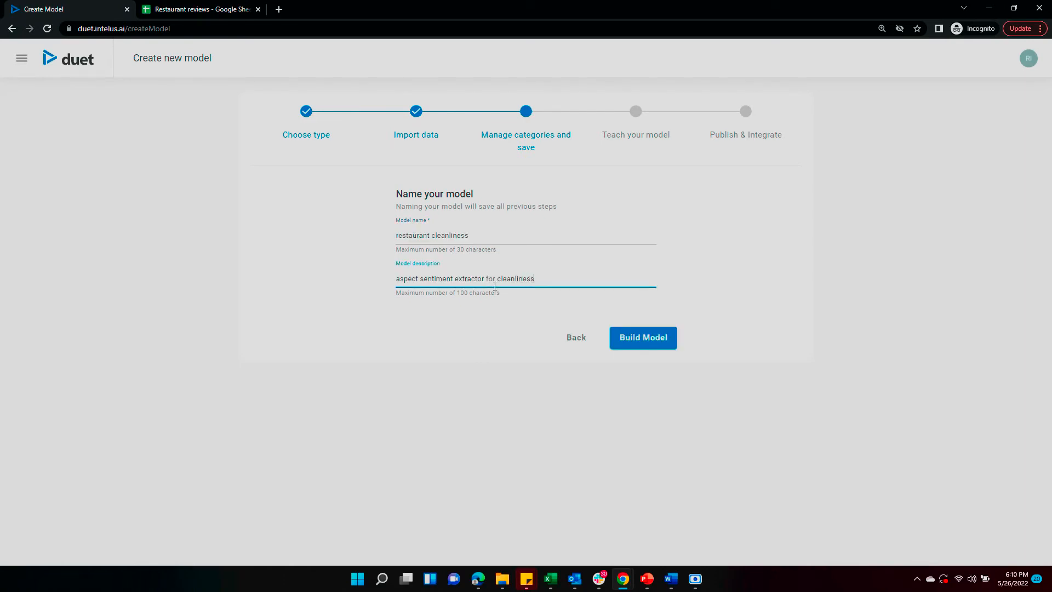
click(631, 339)
Step: Search for 'clean', relabel it positive and label 'dining area is generally clean'
key(F11)
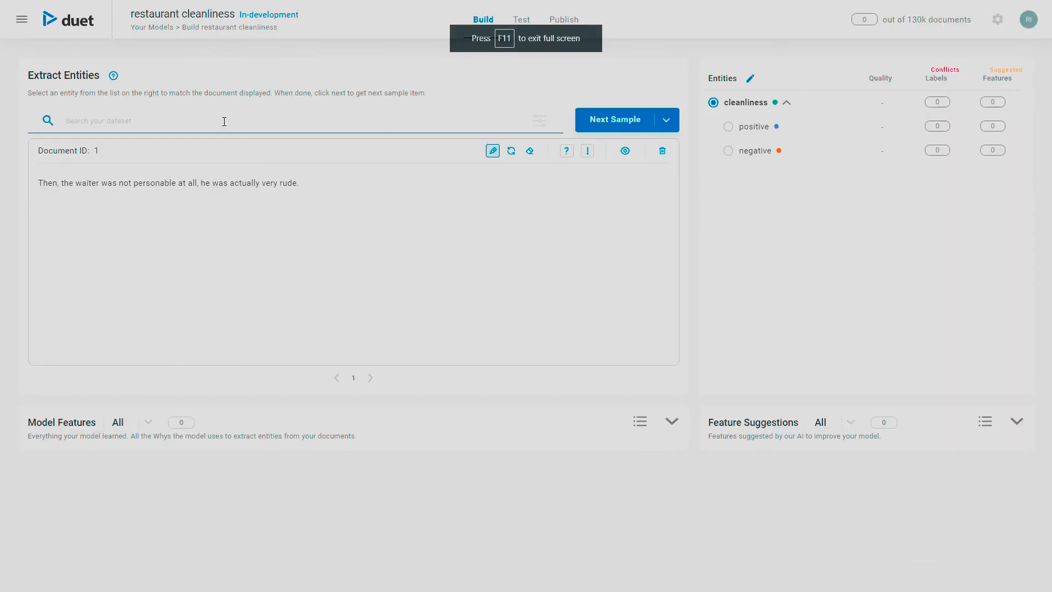
text(clean)
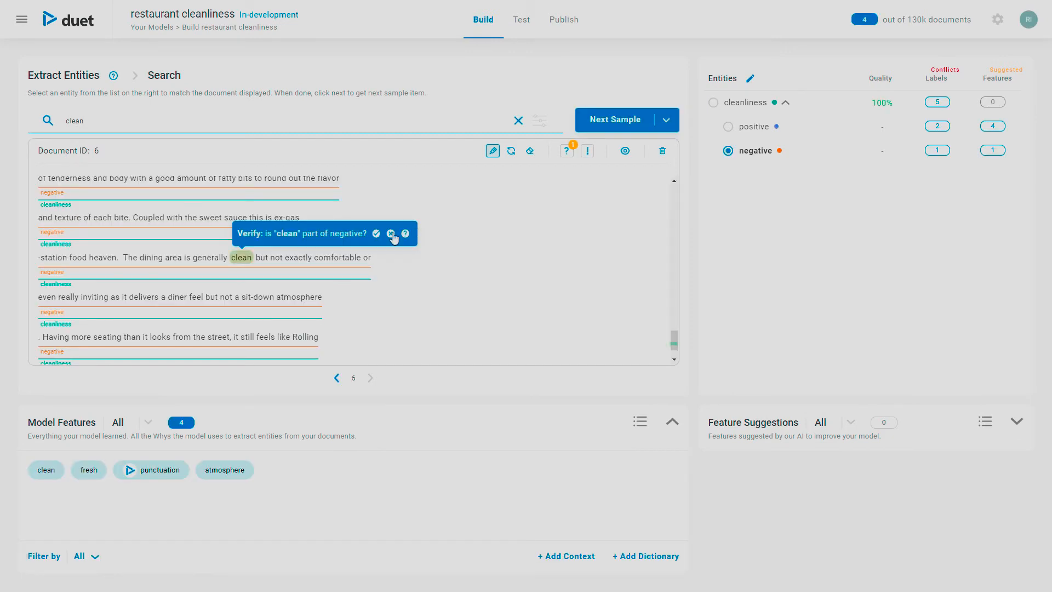
click(729, 128)
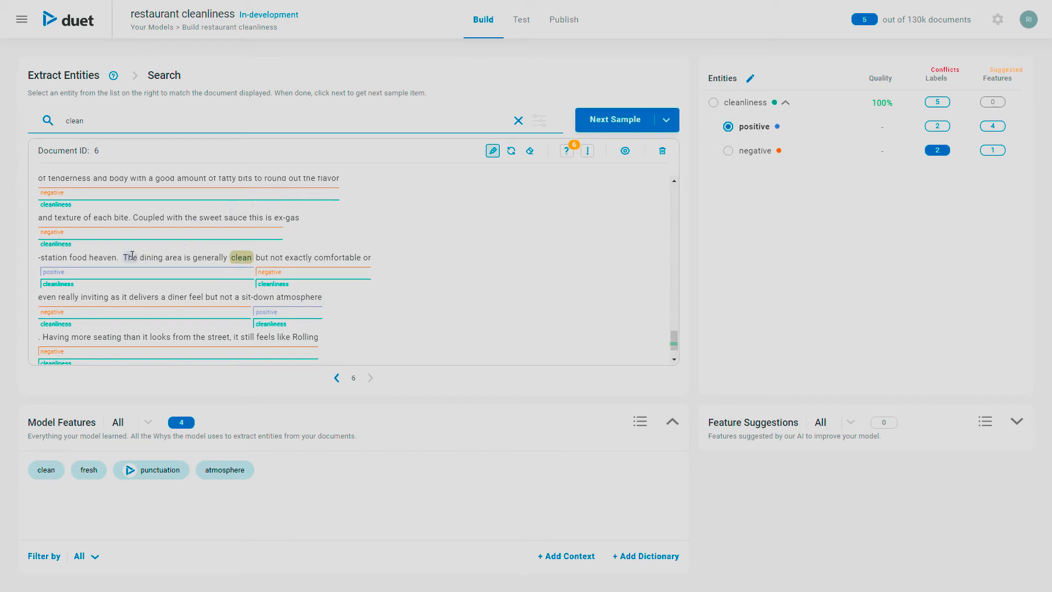
drag(133, 257, 245, 259)
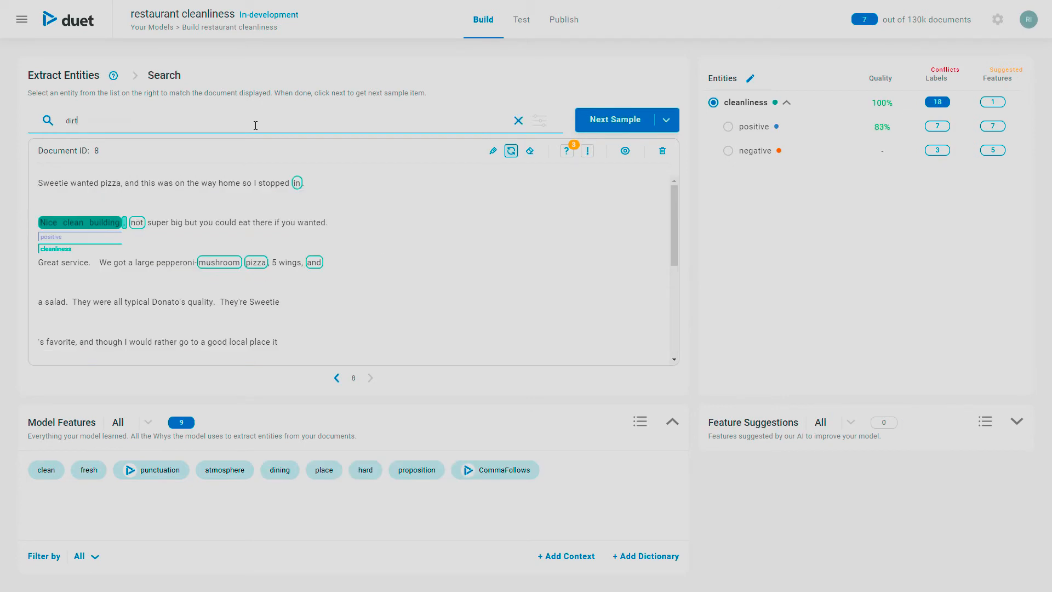
Step: Search 'dirty', confirm it negative, and label 'depressing and dirty little waiting area' negative cleanliness
key(Return)
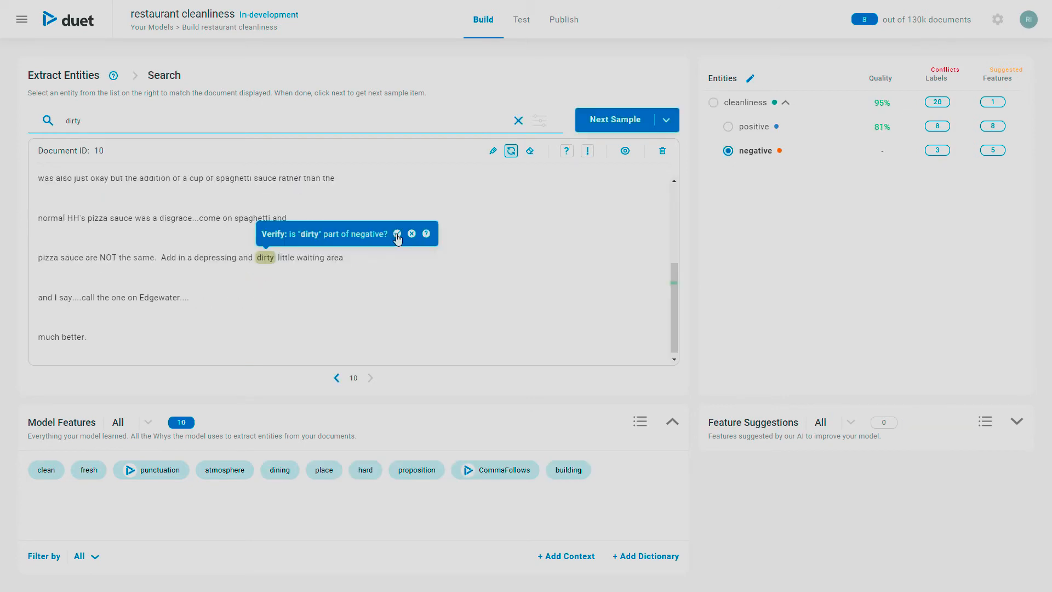
click(398, 234)
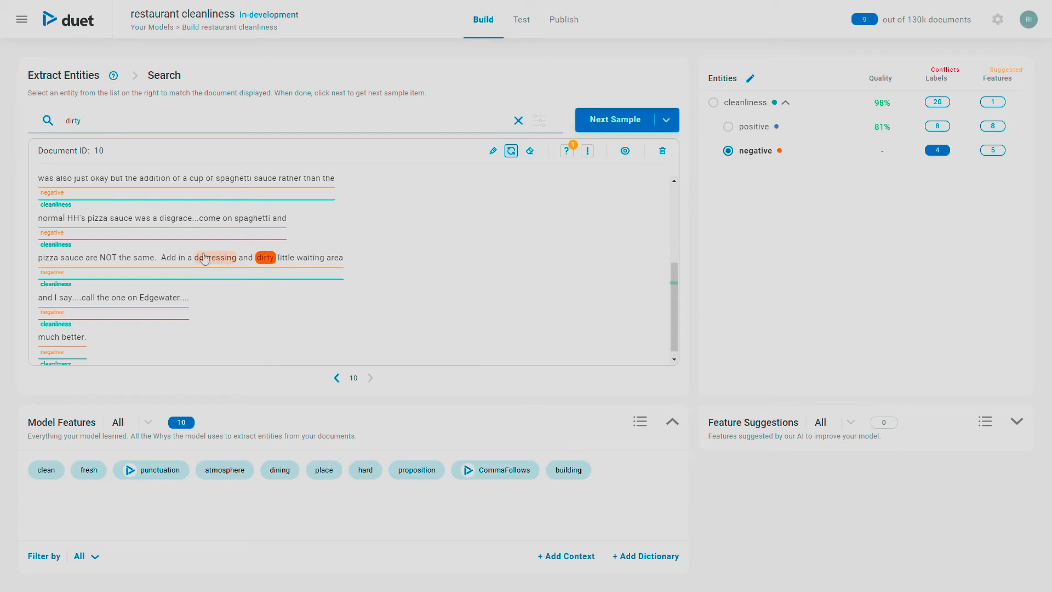
click(493, 151)
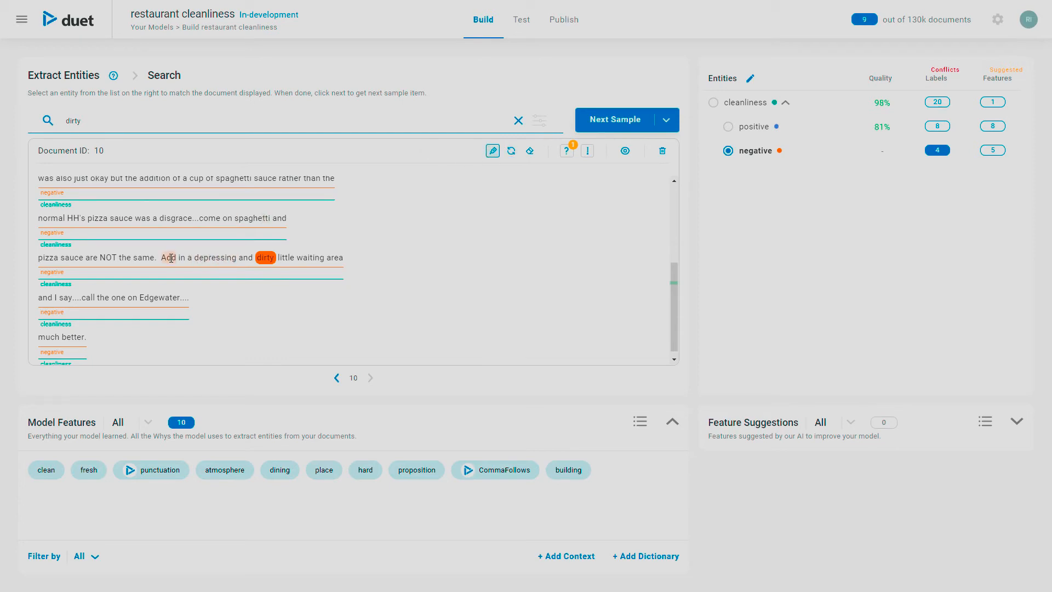
drag(171, 258, 345, 258)
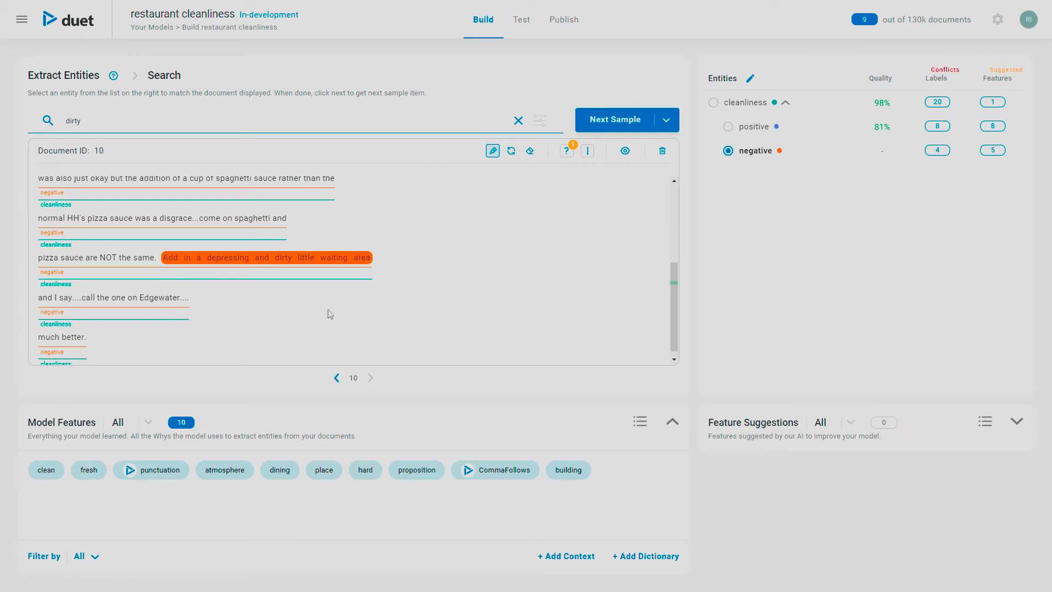
click(713, 104)
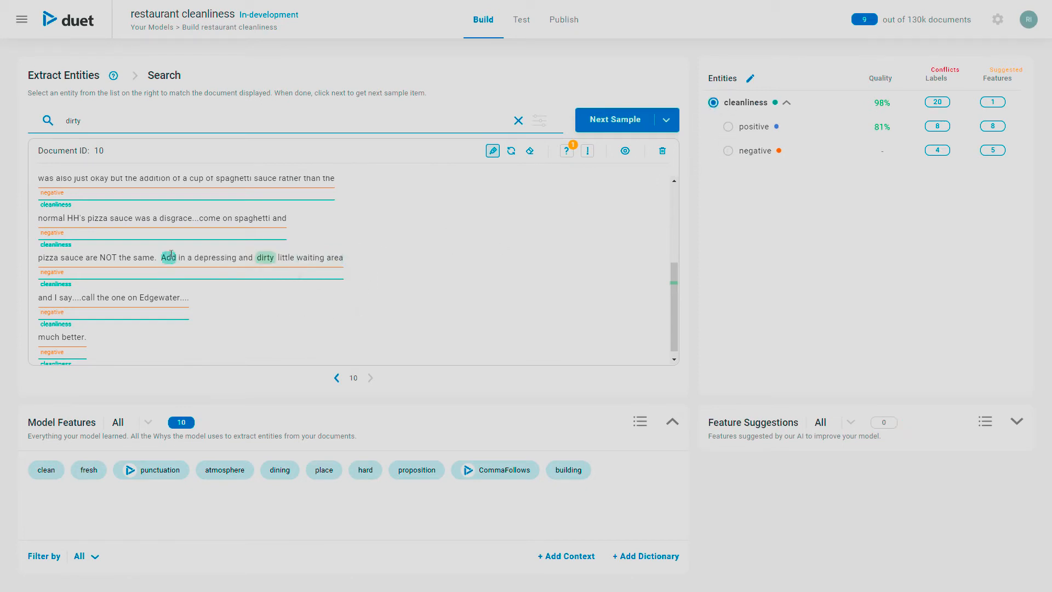
drag(169, 256, 342, 257)
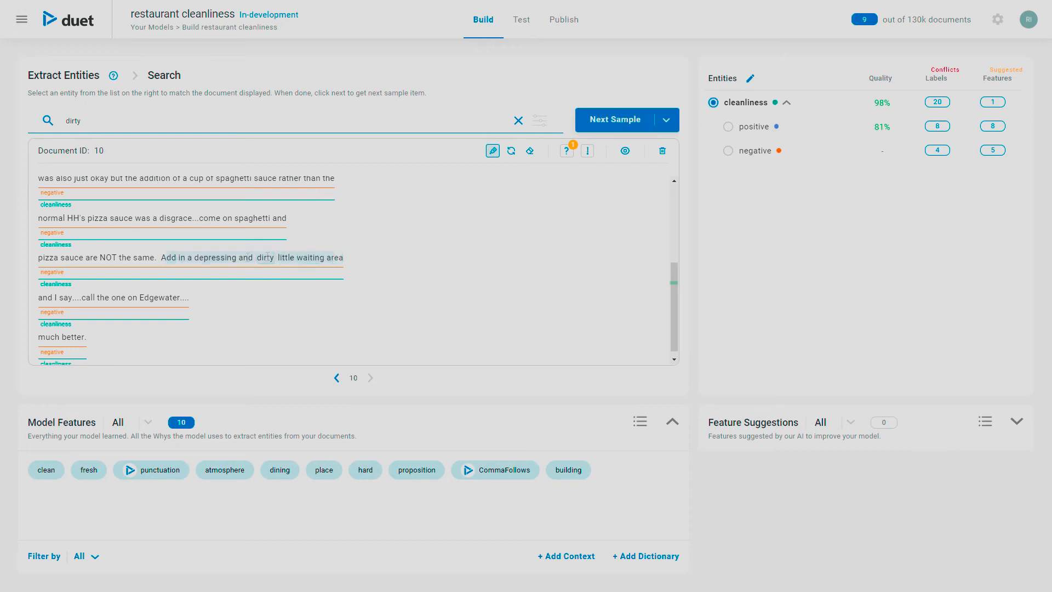
click(512, 151)
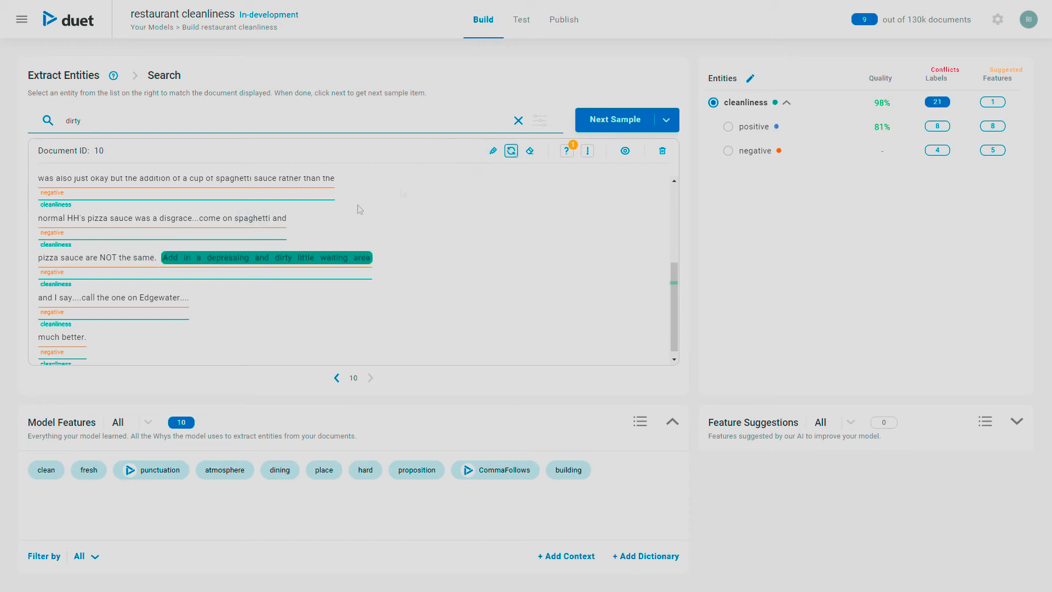
click(147, 258)
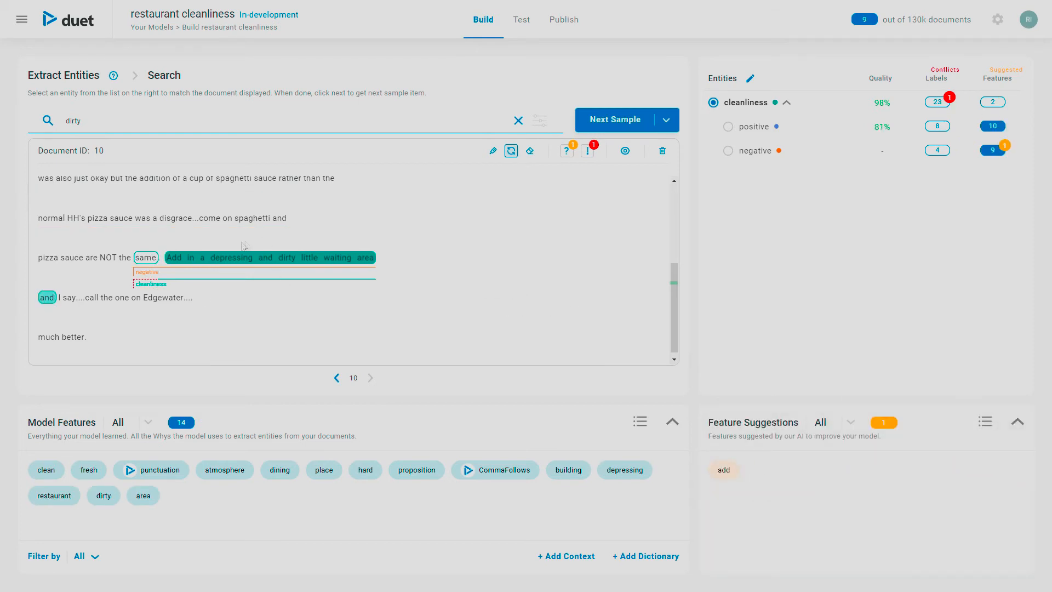
Step: Add the suggested 'add' feature for positive and negative, dropping ur, im and diff
click(723, 470)
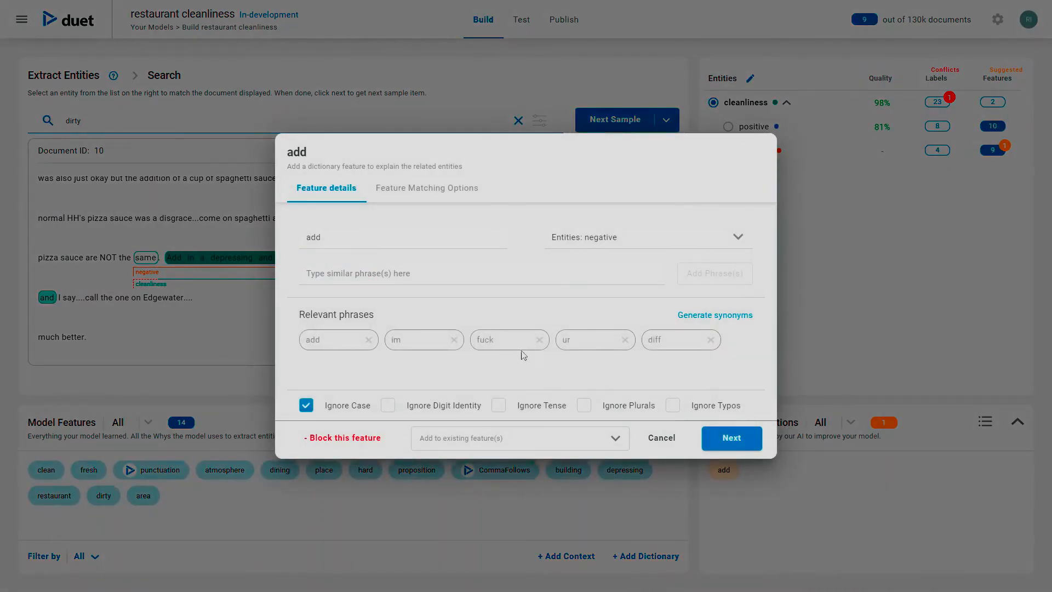
click(540, 341)
click(539, 339)
click(454, 340)
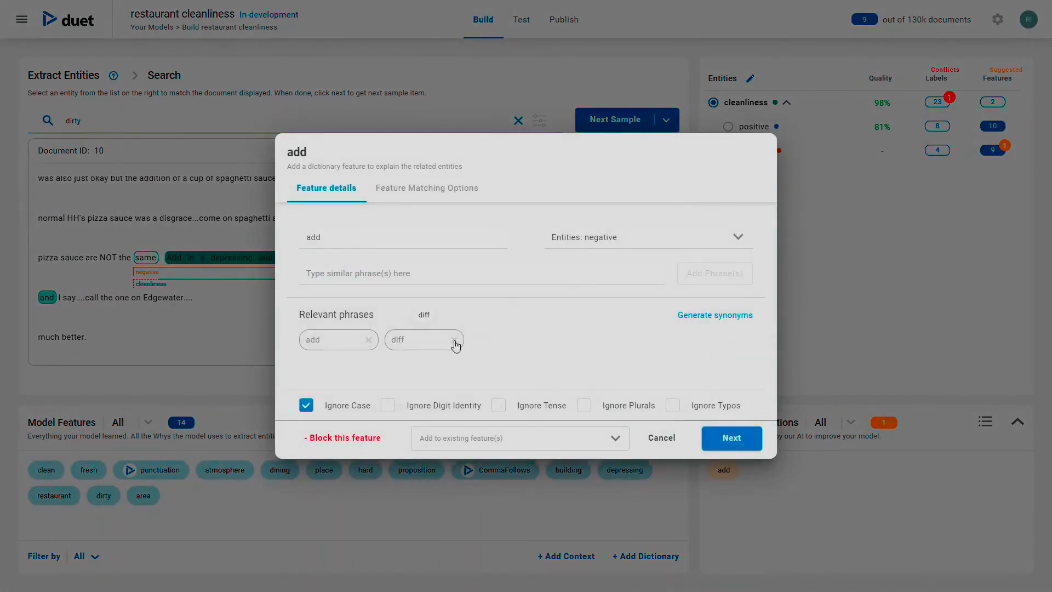
click(455, 340)
click(588, 242)
click(559, 286)
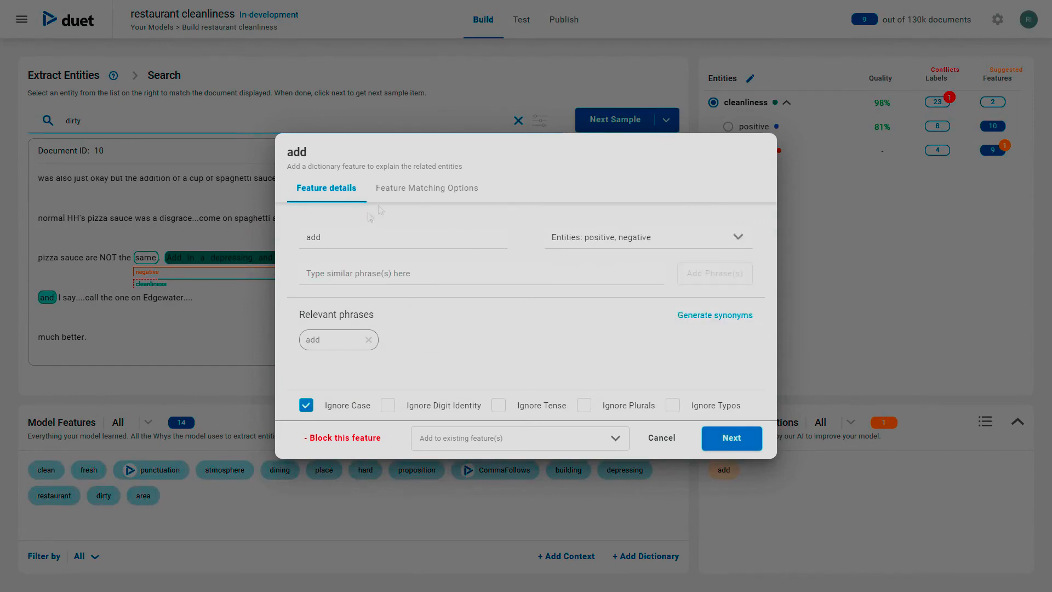
click(424, 189)
click(741, 441)
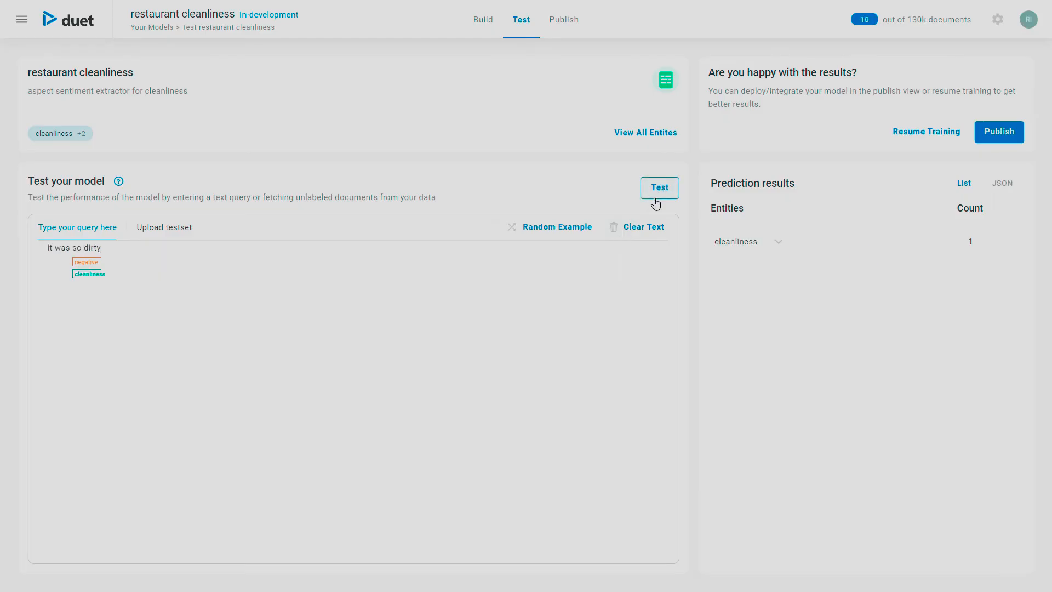
Step: Deploy the restaurant cleanliness model as new version 'cleanlinessV1', described 'cleanliness V1', confirming on the payment page
click(560, 19)
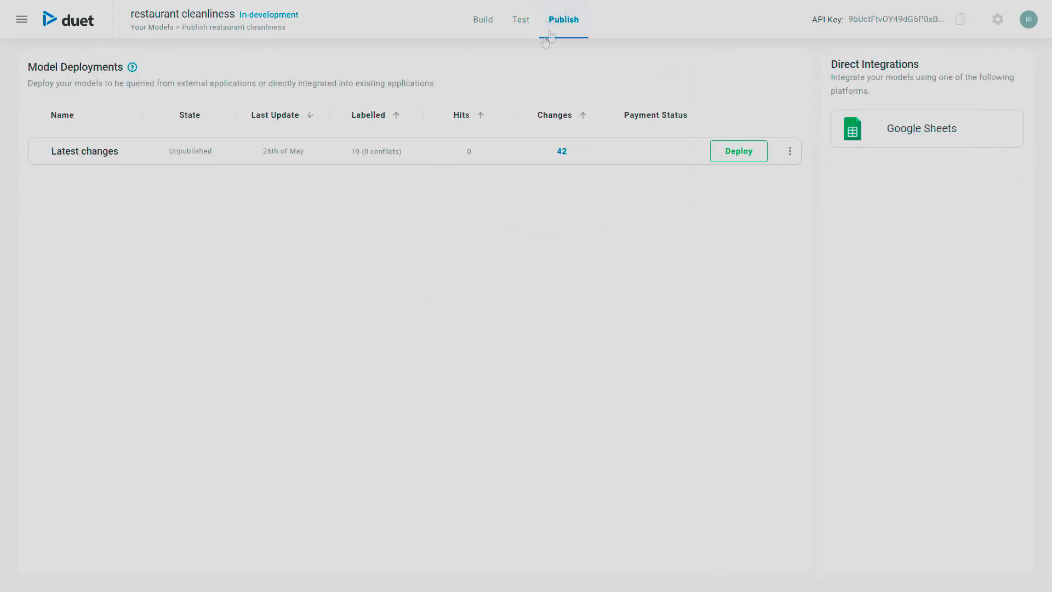
click(744, 152)
click(467, 215)
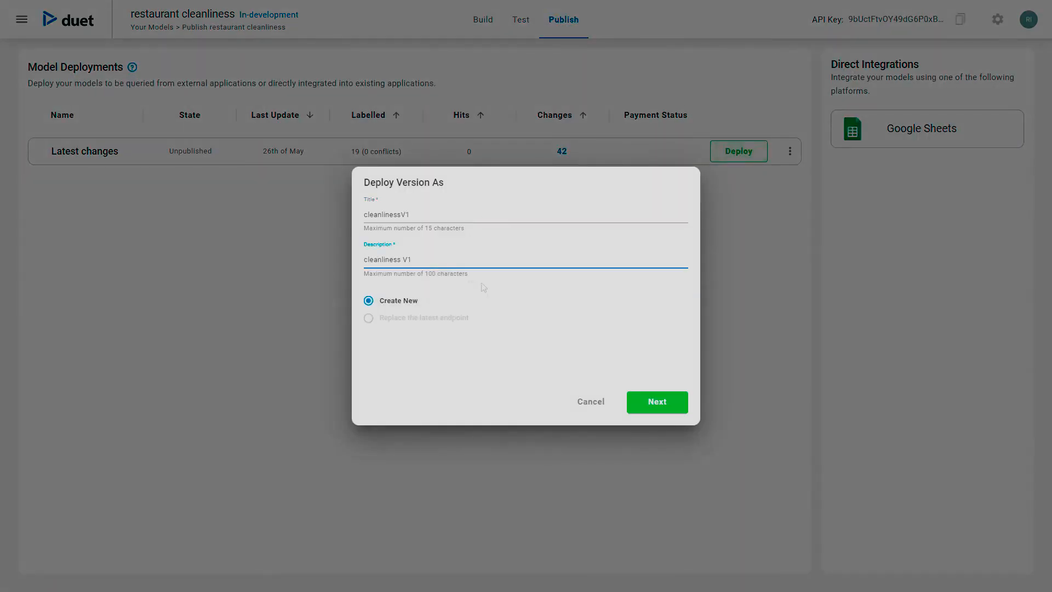
click(657, 404)
click(658, 404)
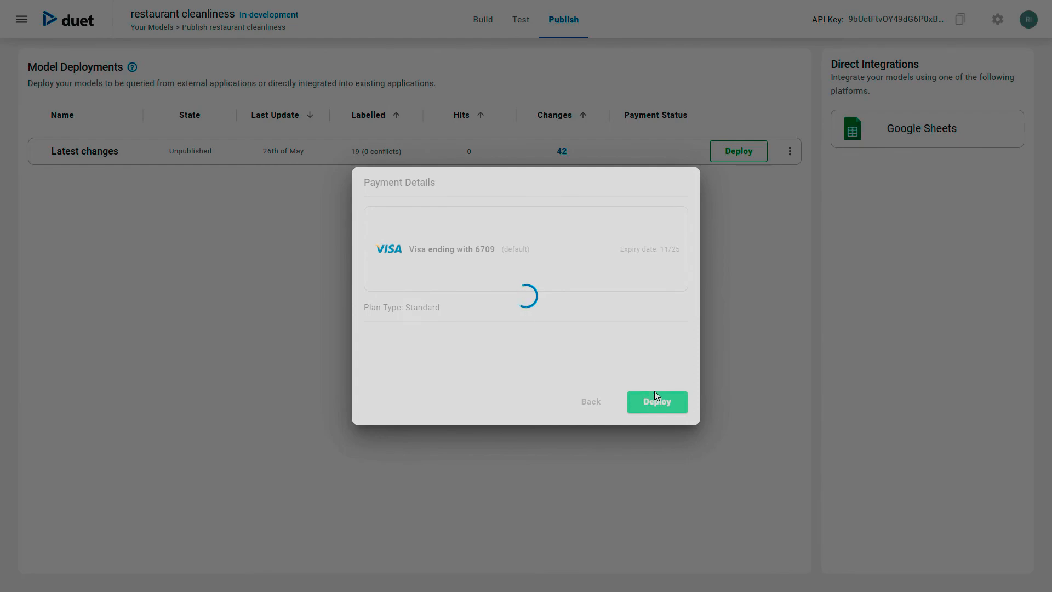